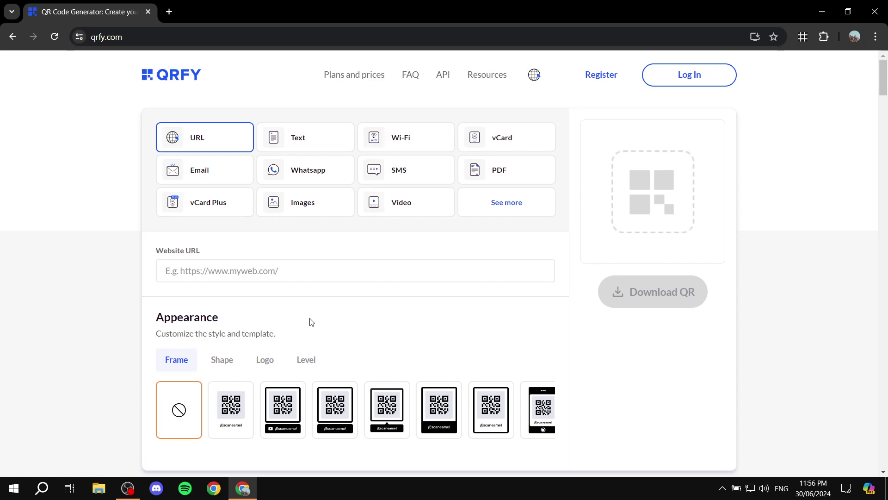
Expand the QR type grid with See more, then head to account sign-up.
left_click(514, 203)
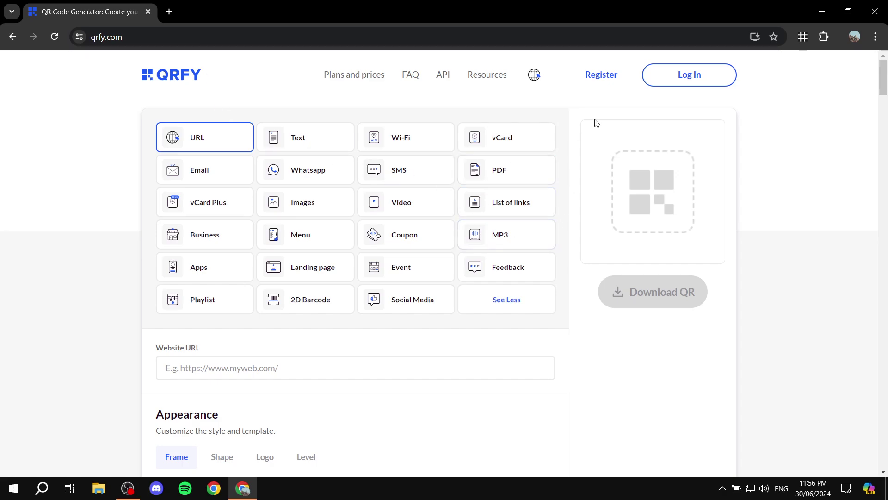
left_click(603, 74)
Register for QRFY through 'Sign up with Google', choosing the Google account and confirming.
left_click(587, 78)
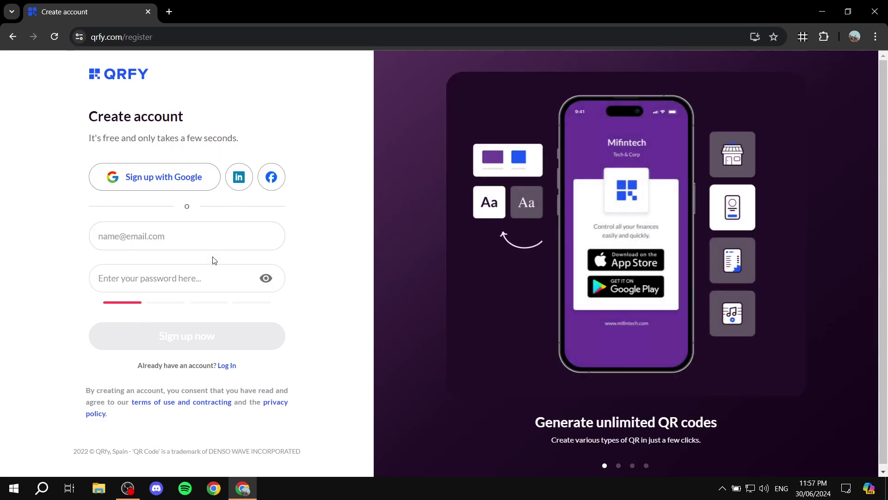
left_click(193, 237)
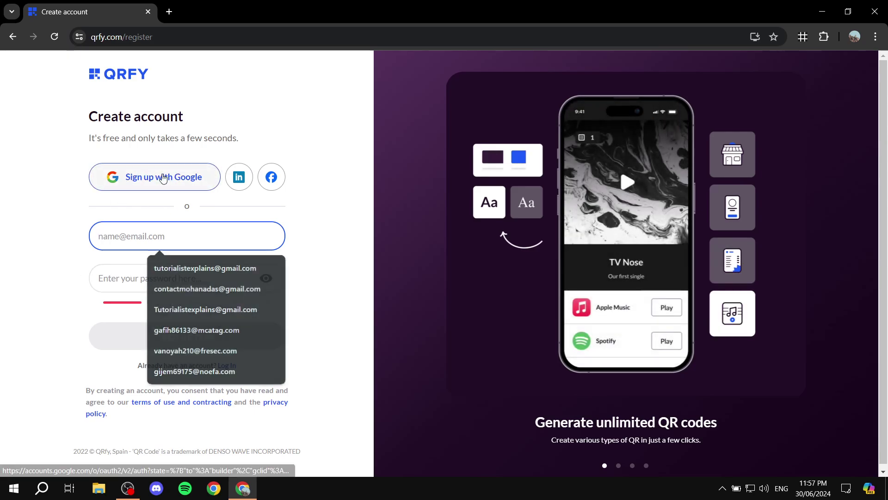
left_click(193, 176)
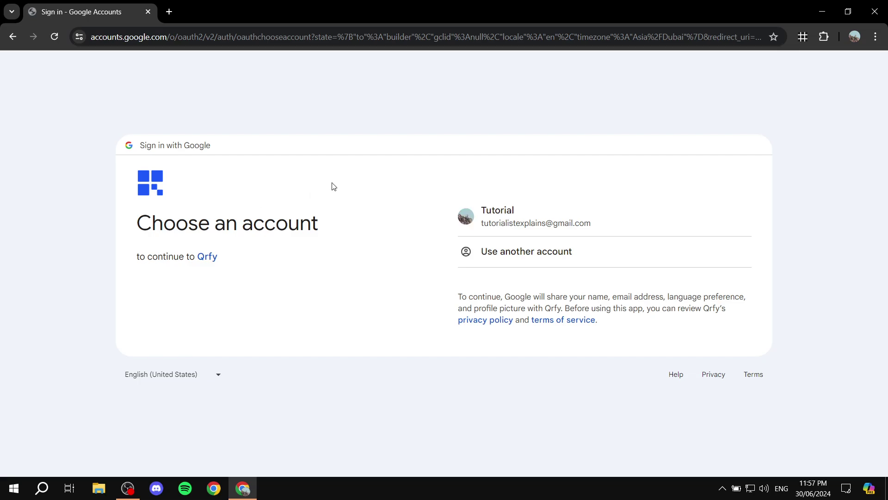
left_click(479, 221)
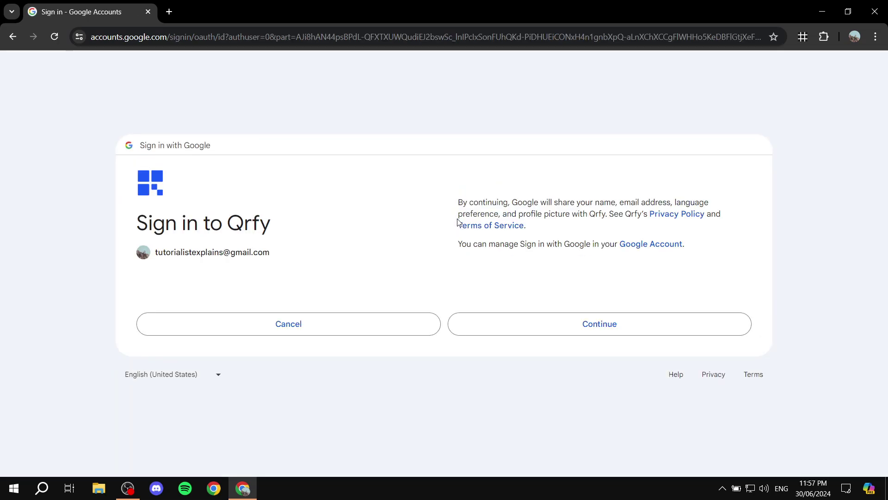
left_click(575, 325)
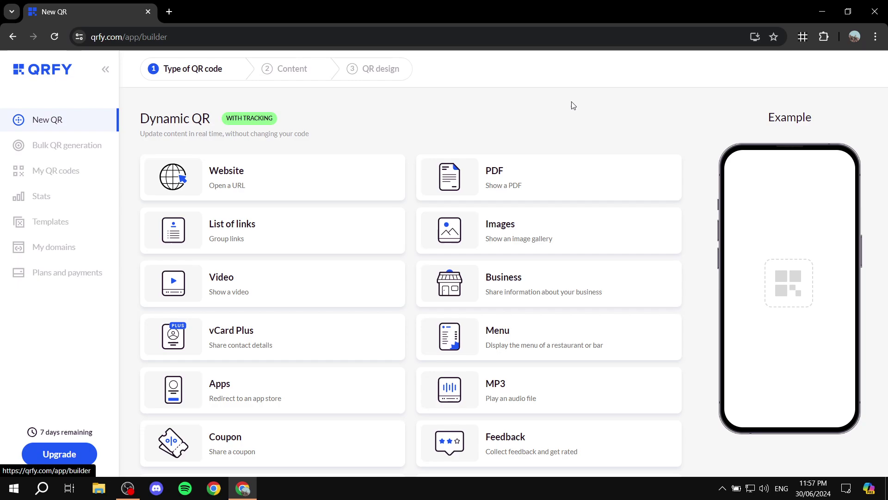
Visit Bulk QR generation and My QR codes, dismiss the notification prompt, then view Stats.
mouse_move(533, 163)
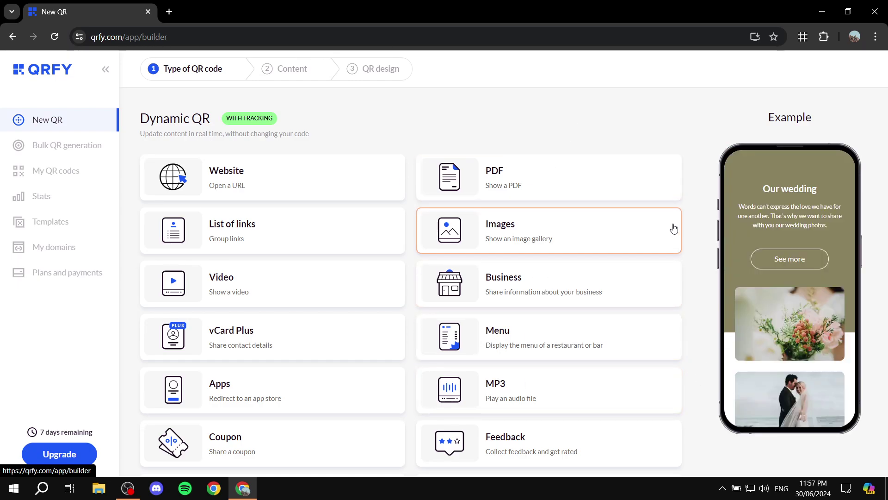
scroll(668, 226, "down", 2)
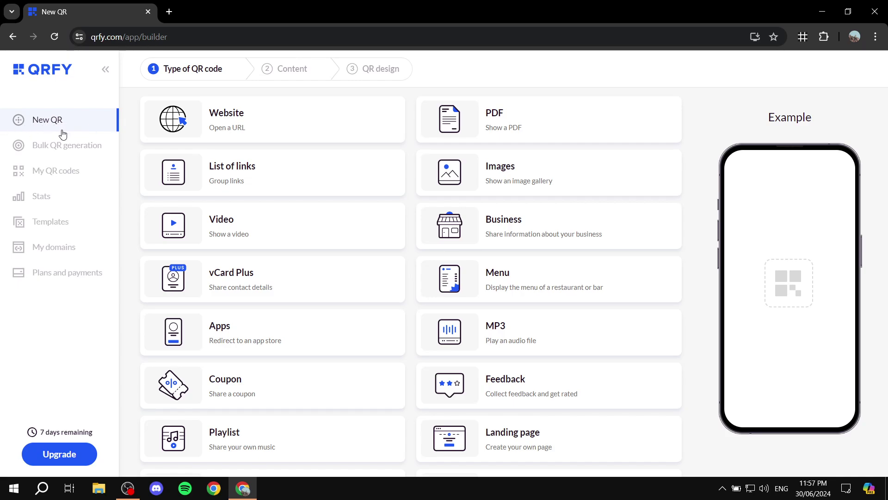
left_click(65, 151)
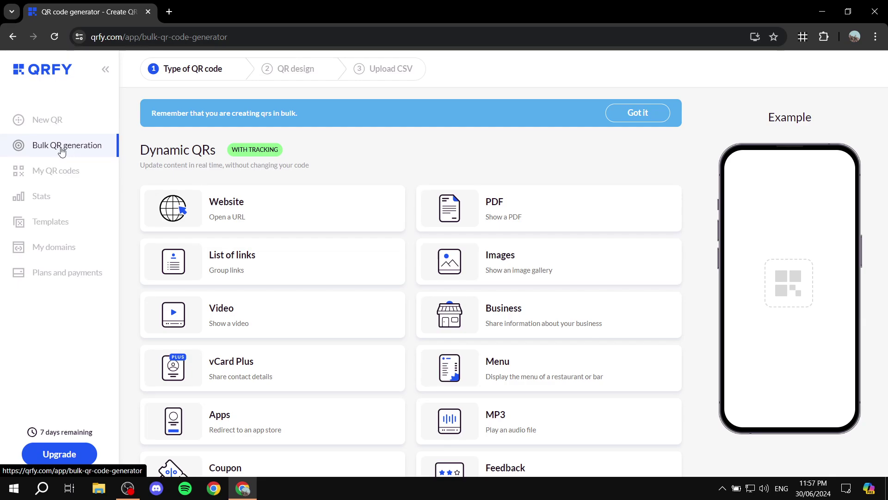
left_click(57, 173)
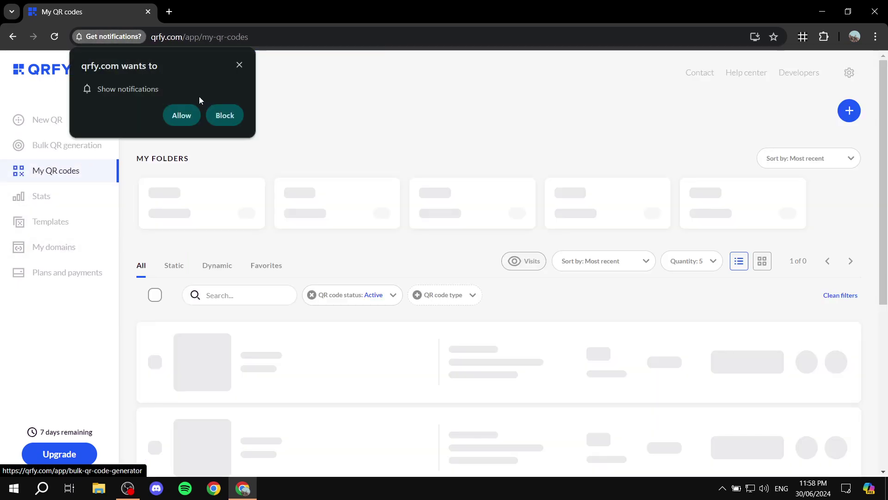
left_click(235, 68)
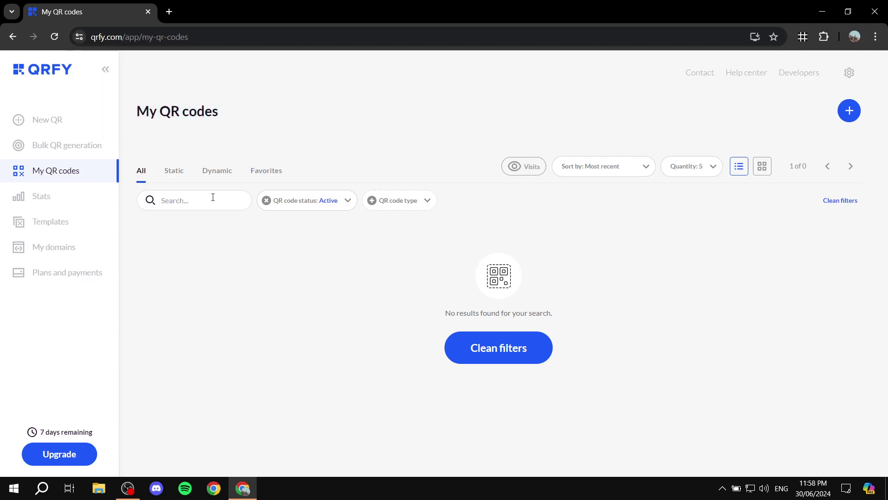
left_click(61, 192)
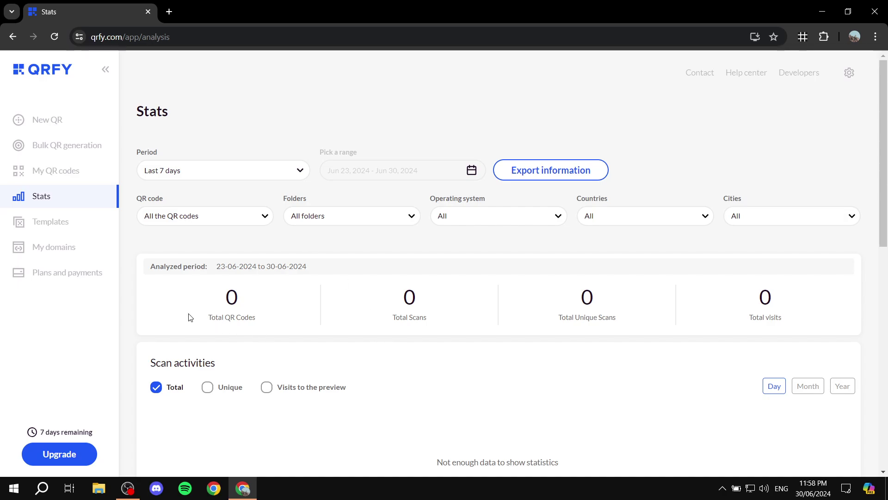
Highlight the Total QR Codes, Total Scans, Total Unique Scans and Total visits labels.
left_click_drag(187, 317, 258, 324)
left_click(301, 319)
left_click_drag(391, 318, 459, 319)
left_click(535, 319)
left_click_drag(567, 317, 647, 319)
left_click_drag(749, 318, 827, 320)
left_click(827, 321)
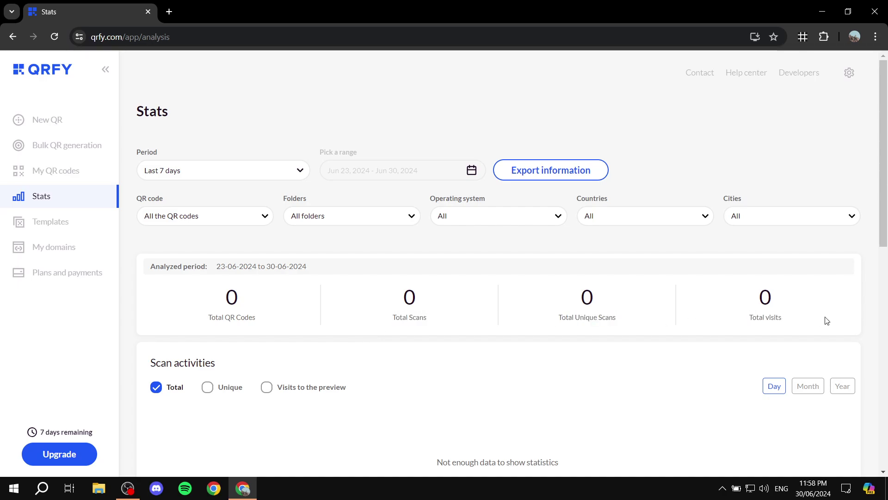
Browse Templates and My domains, note the 7-day trial notice, then open Plans and payments.
left_click(65, 223)
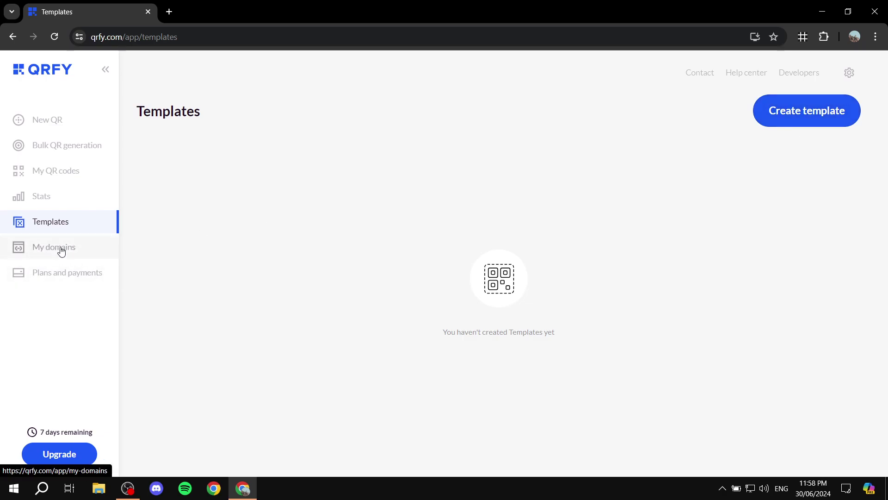
left_click(29, 241)
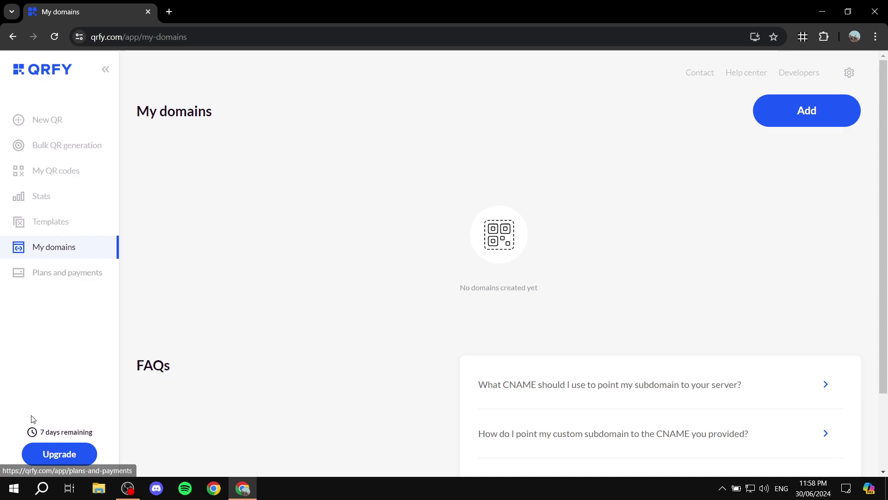
left_click_drag(40, 433, 117, 437)
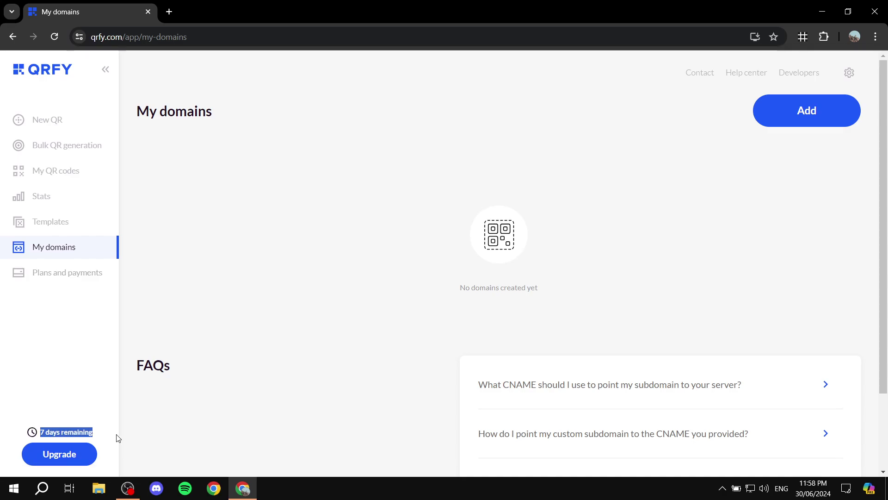
left_click(117, 438)
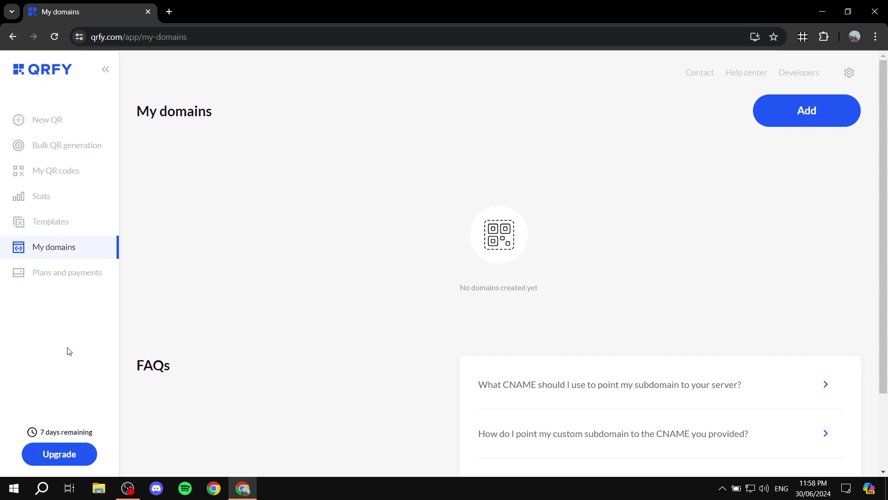
left_click(62, 274)
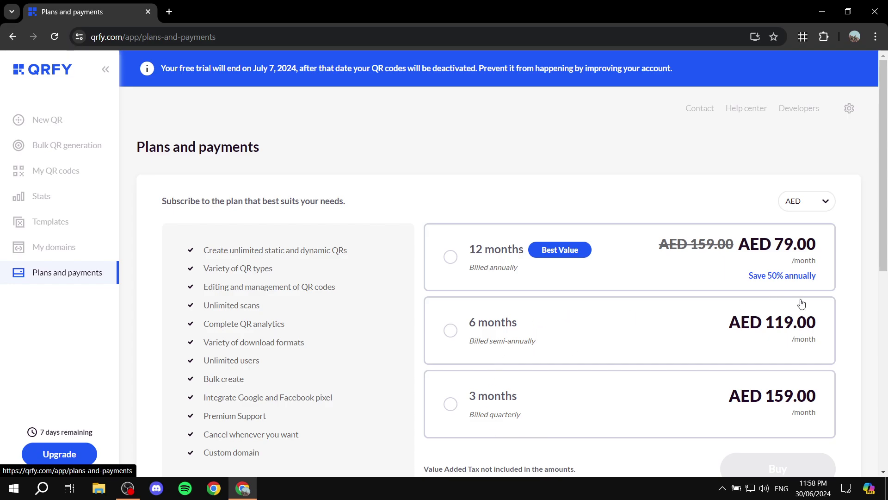
Switch the plan price currency from AED to USD.
scroll(522, 290, "down", 1)
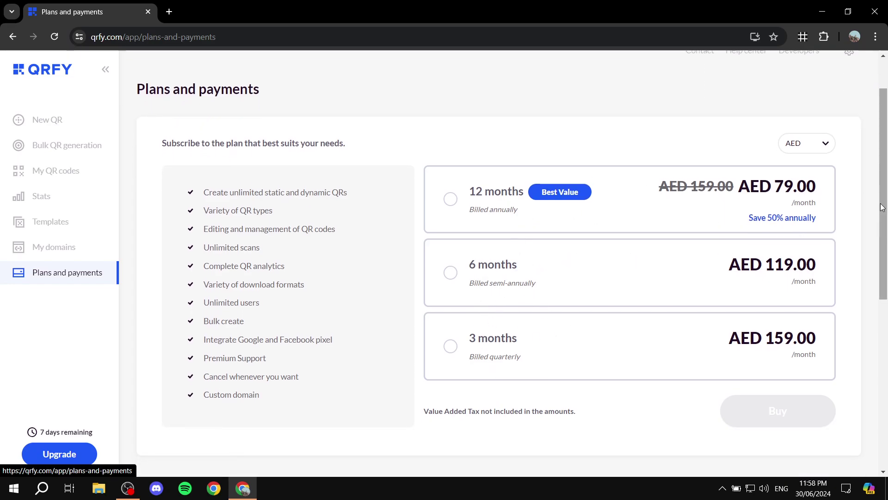
left_click(819, 142)
scroll(793, 239, "down", 10)
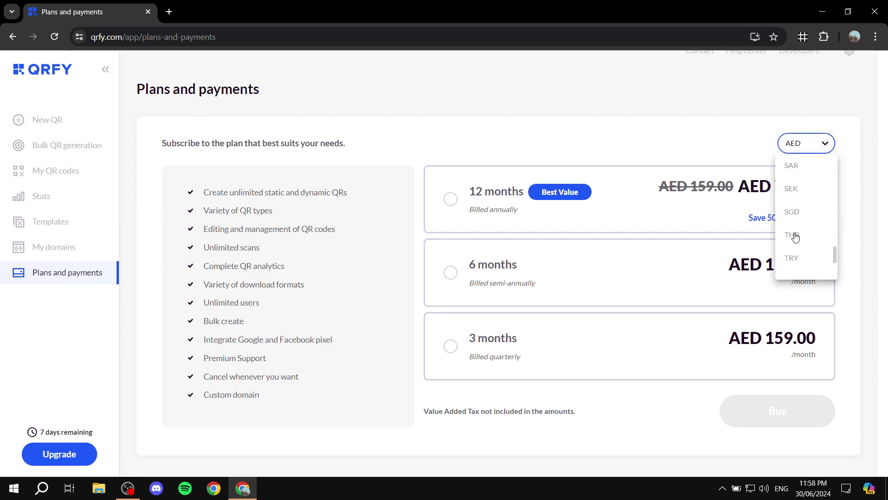
left_click(806, 220)
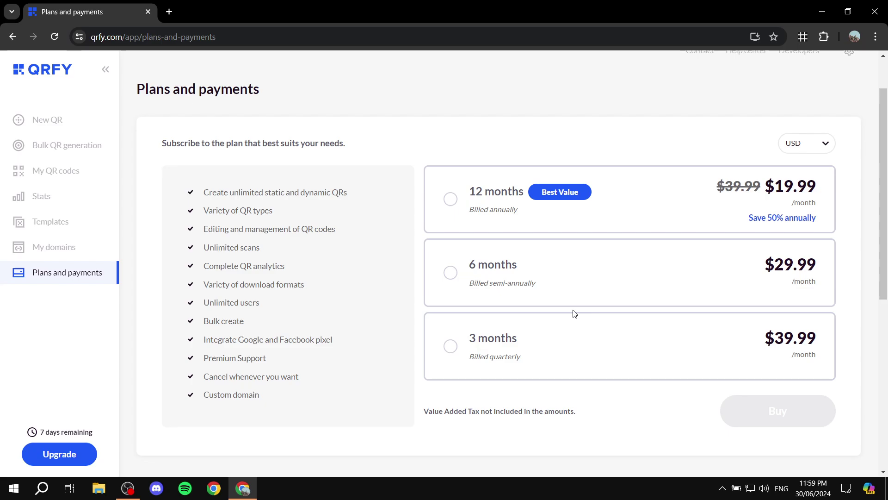
Compare the 12, 6 and 3 month plan cards, then return to New QR.
left_click(634, 195)
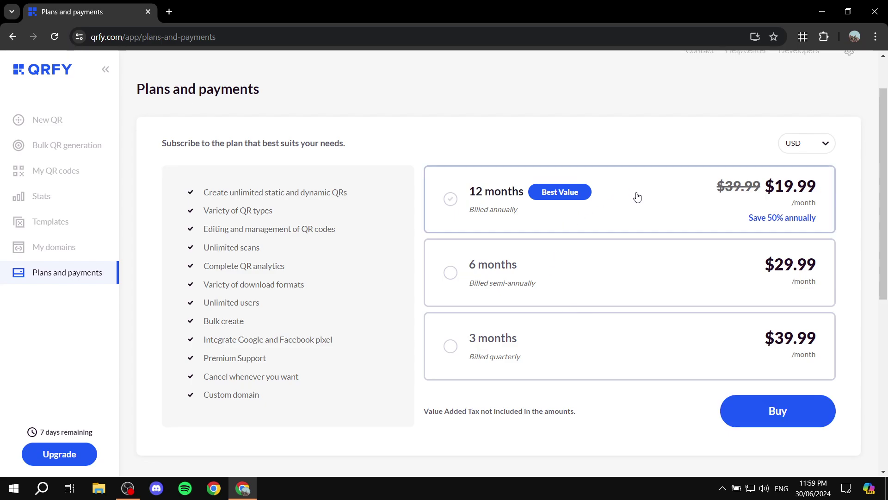
left_click(615, 293)
left_click(587, 345)
left_click(575, 221)
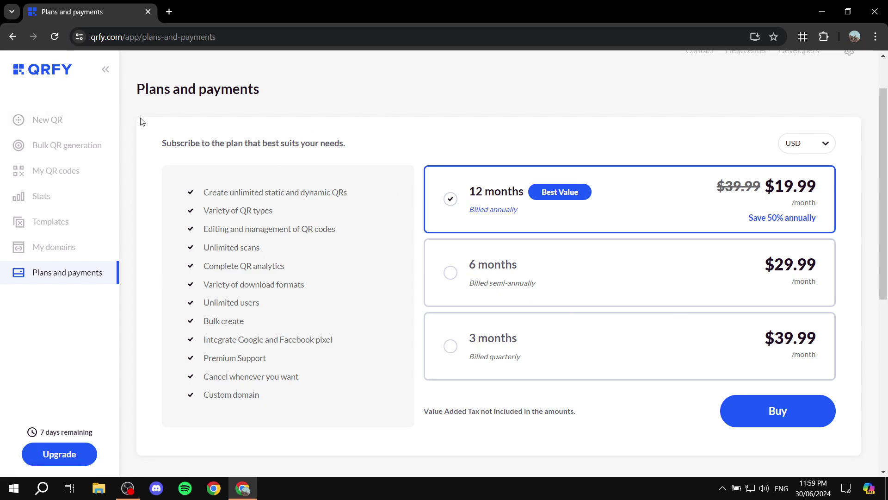
left_click(64, 121)
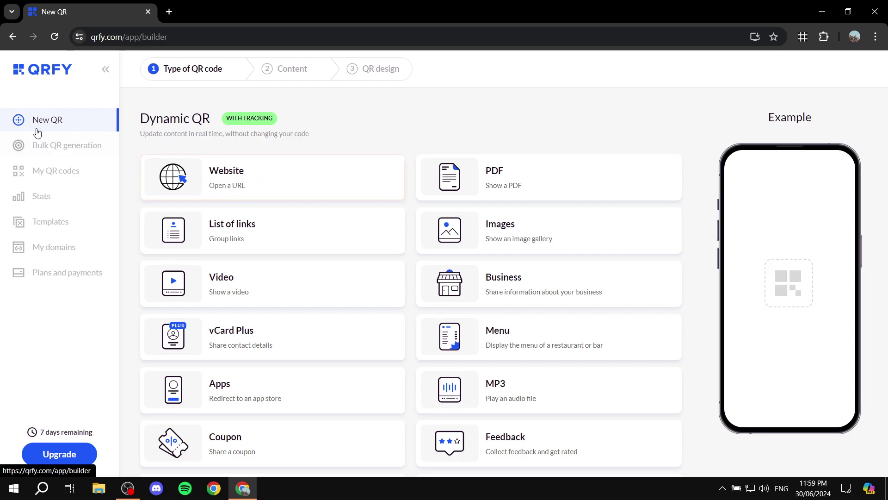
Choose the Website QR type, clear a test entry from the Website URL field, and open a new tab.
left_click(244, 183)
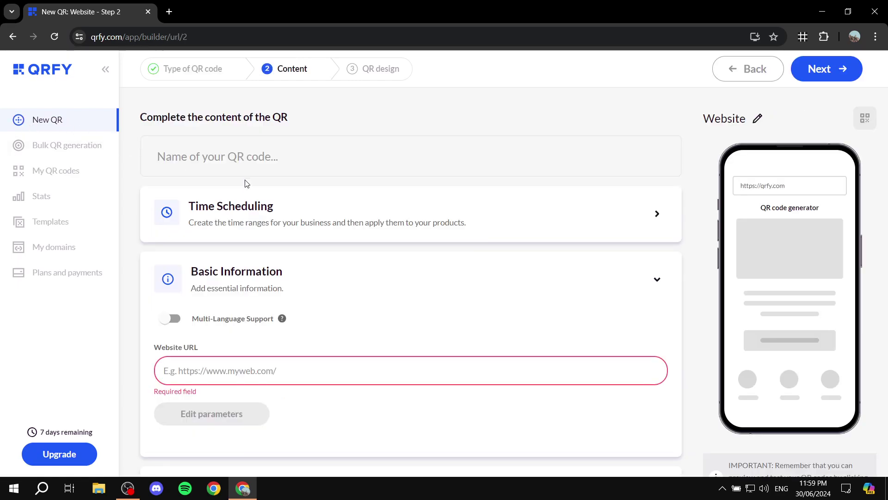
scroll(444, 181, "down", 1)
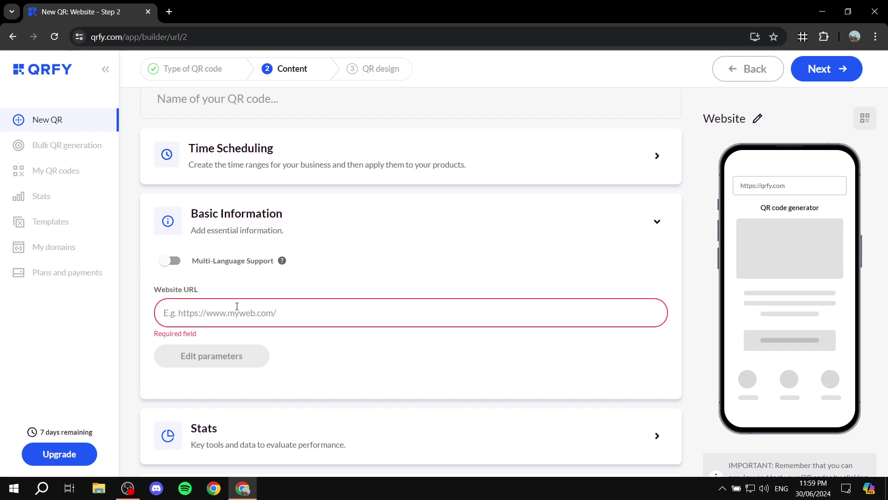
type("google.com")
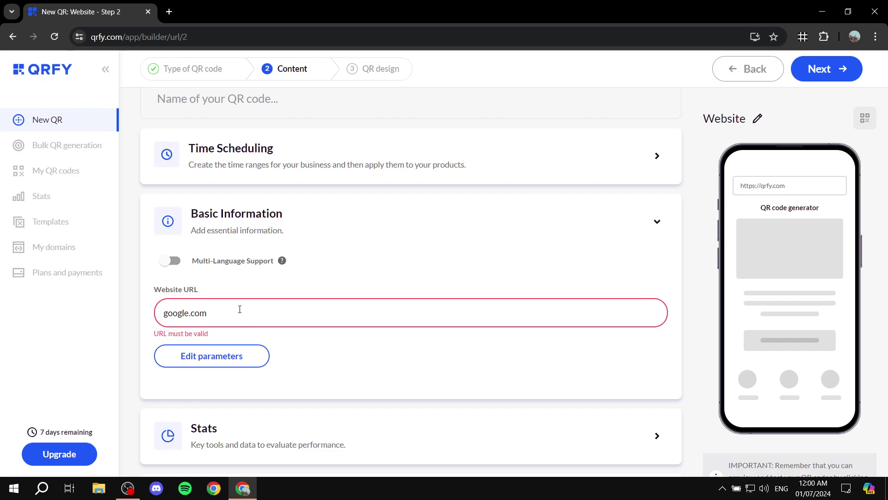
left_click_drag(240, 309, 83, 311)
key("BackSpace")
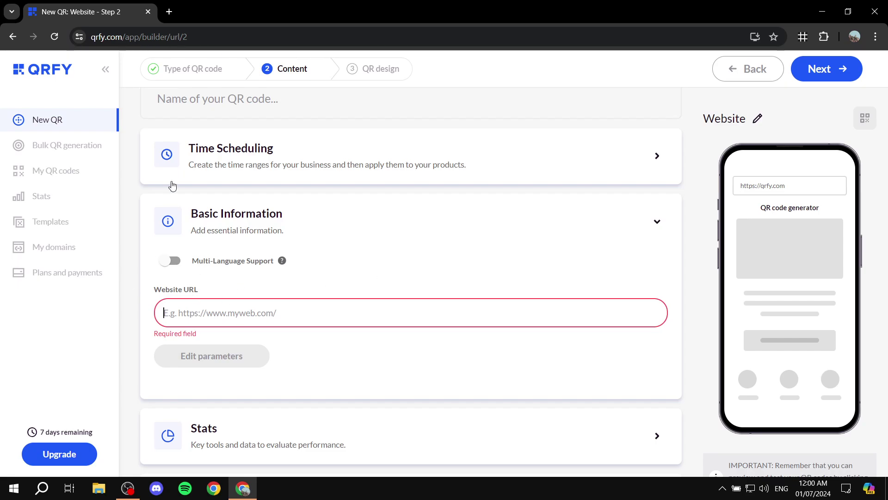
left_click(169, 11)
Load google.com in the new tab, then close it to return to QRFY.
type("google.com")
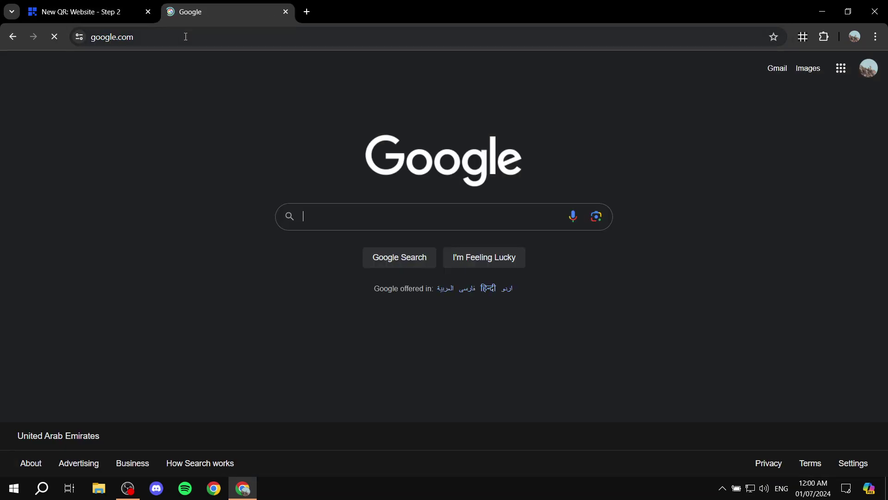
left_click(299, 37)
left_click(301, 55)
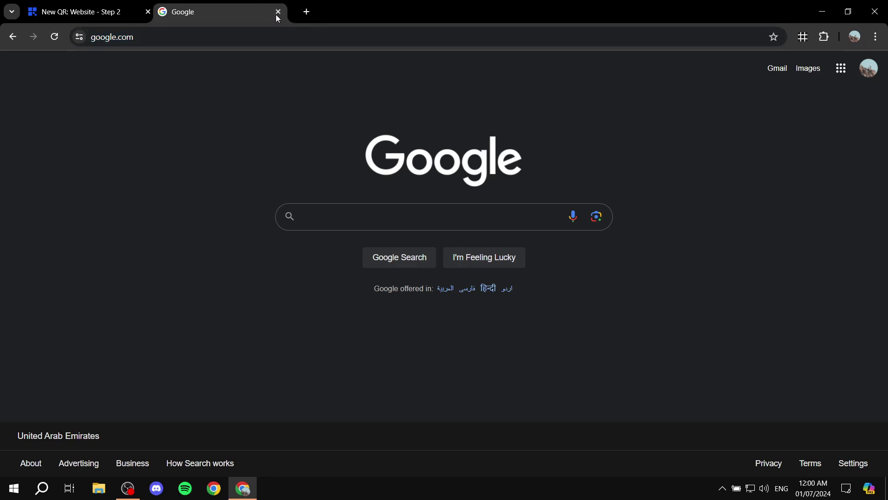
left_click(285, 11)
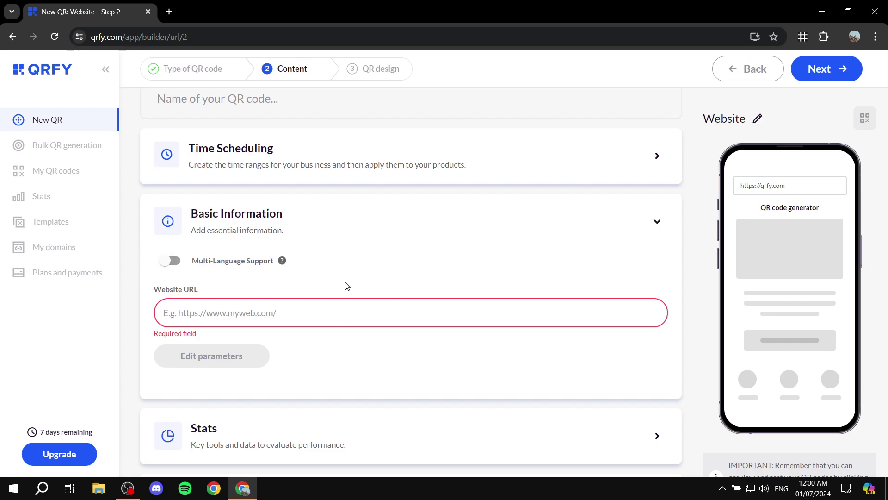
Paste the YouTube youtu.be video link into the Website URL field.
type("https://youtu.be/d5pPYUcwtw0?si=I_OInDZI9oXgsIng")
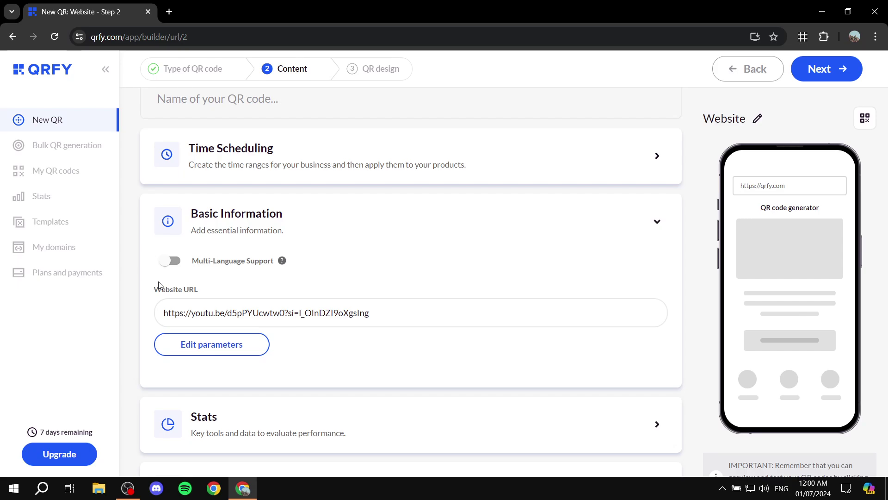
left_click(264, 305)
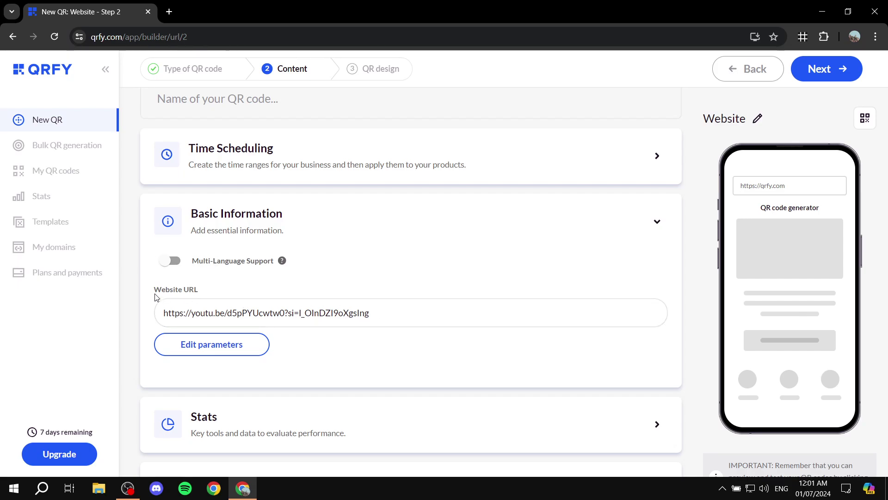
left_click_drag(154, 297, 222, 293)
left_click(412, 317)
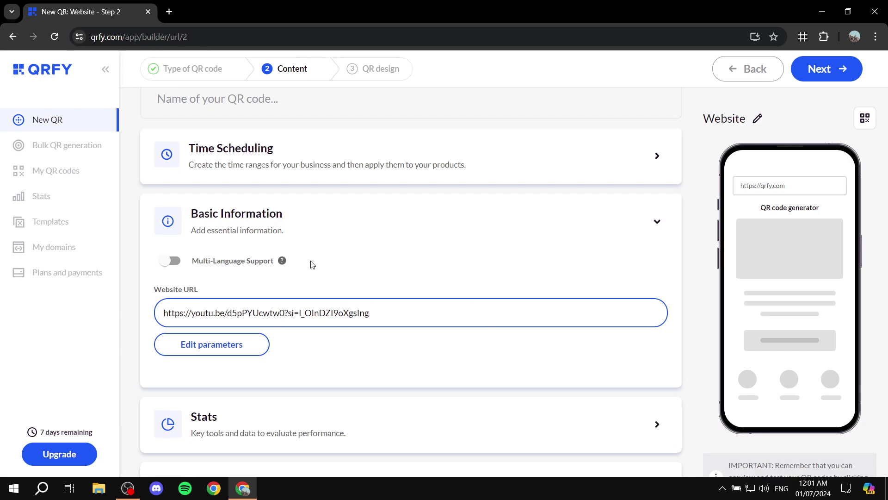
left_click_drag(335, 319, 141, 321)
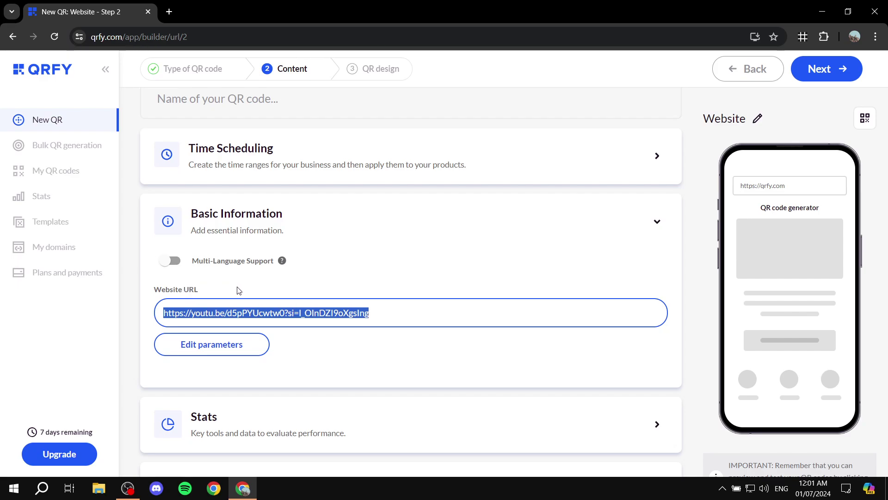
left_click(389, 350)
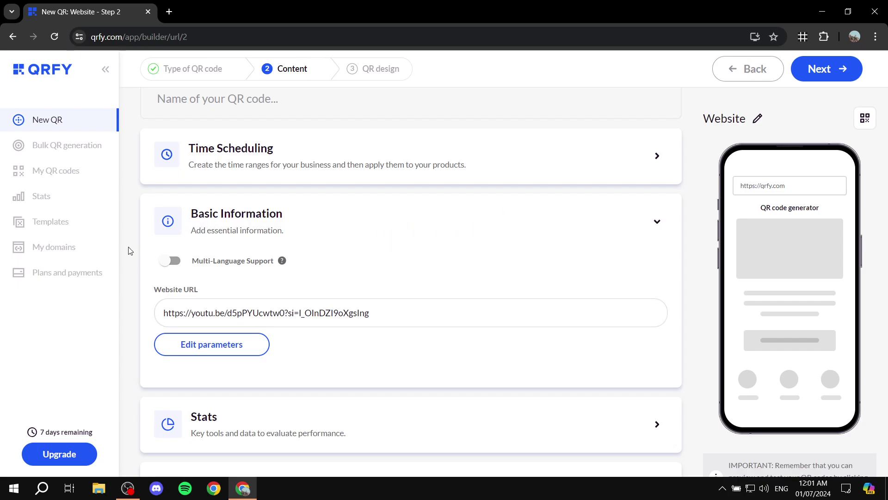
Toggle Multi-Language on and off, and cancel out of the Edit parameters dialog.
left_click(171, 260)
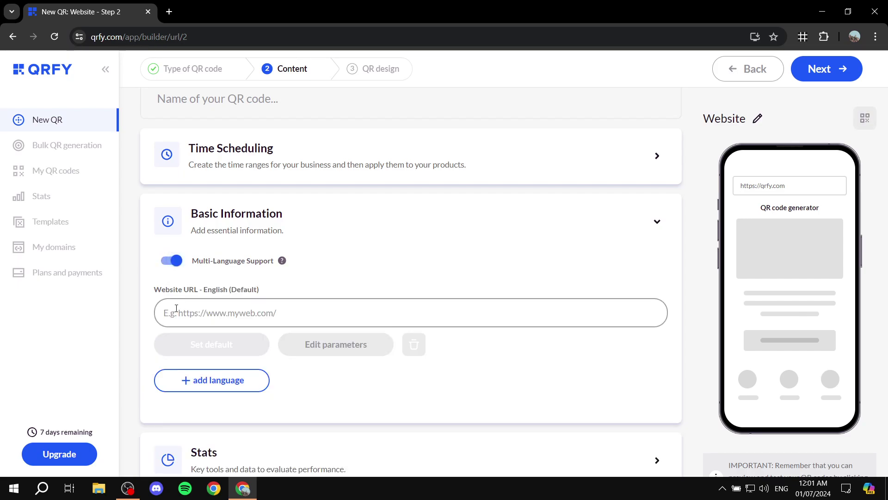
left_click(177, 261)
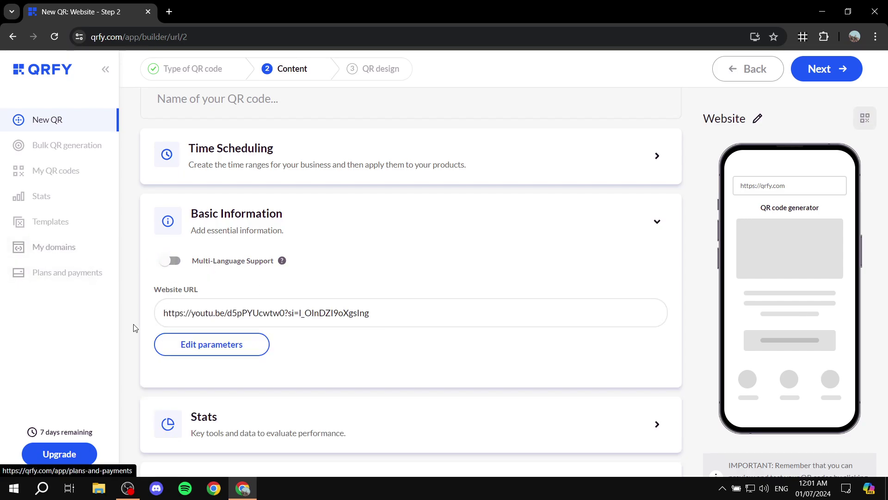
left_click(160, 344)
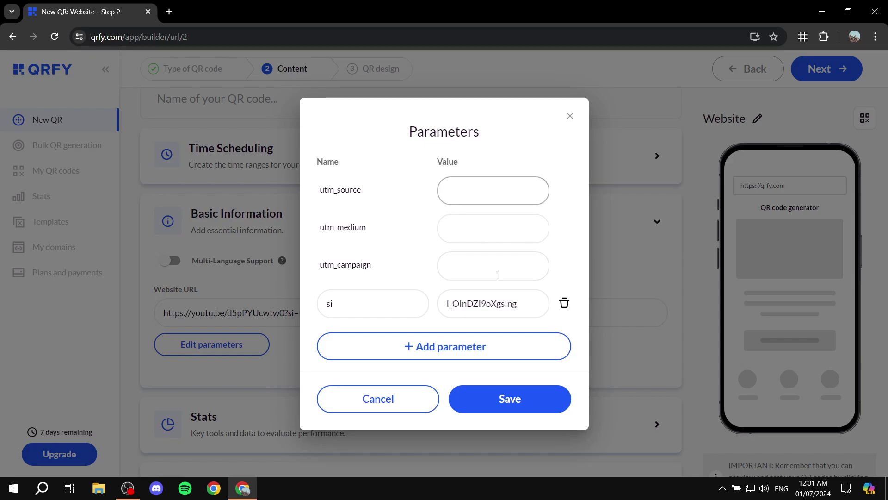
left_click(399, 405)
scroll(294, 260, "up", 1)
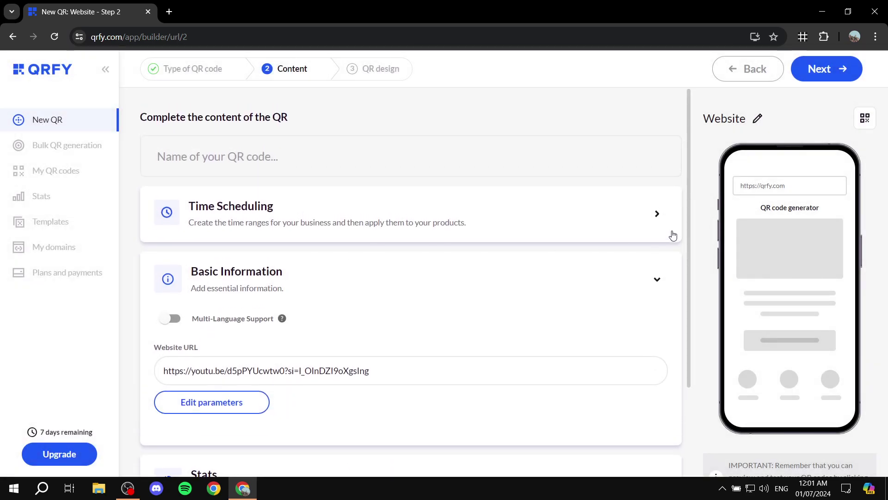
left_click(654, 215)
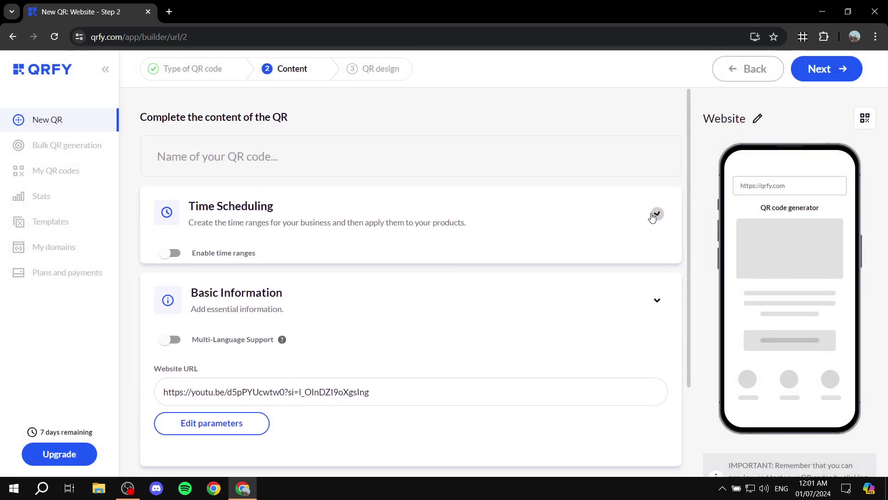
left_click(172, 252)
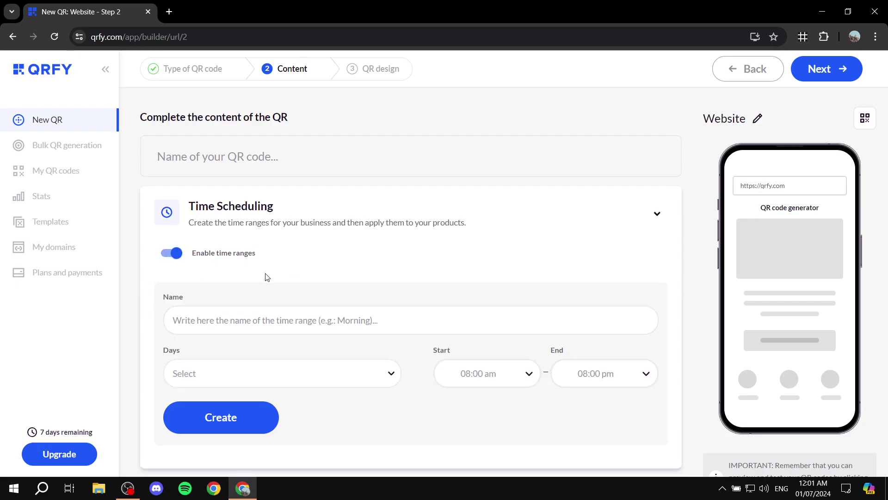
left_click(383, 319)
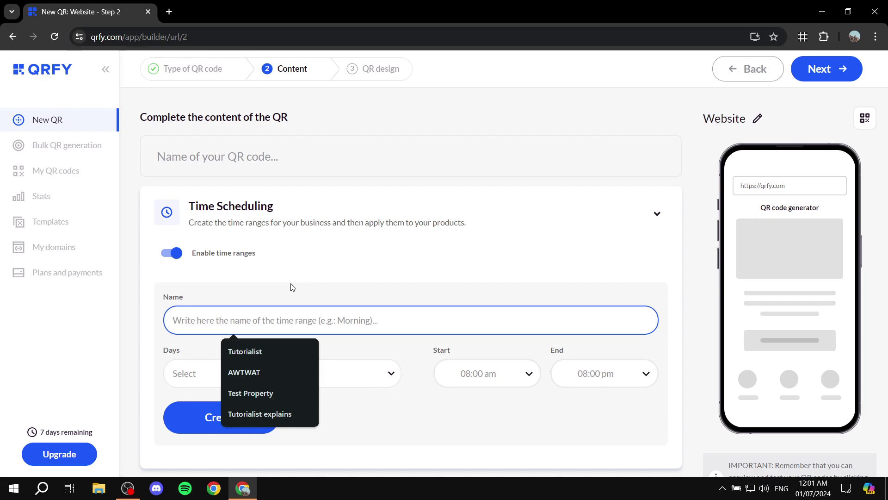
left_click(291, 271)
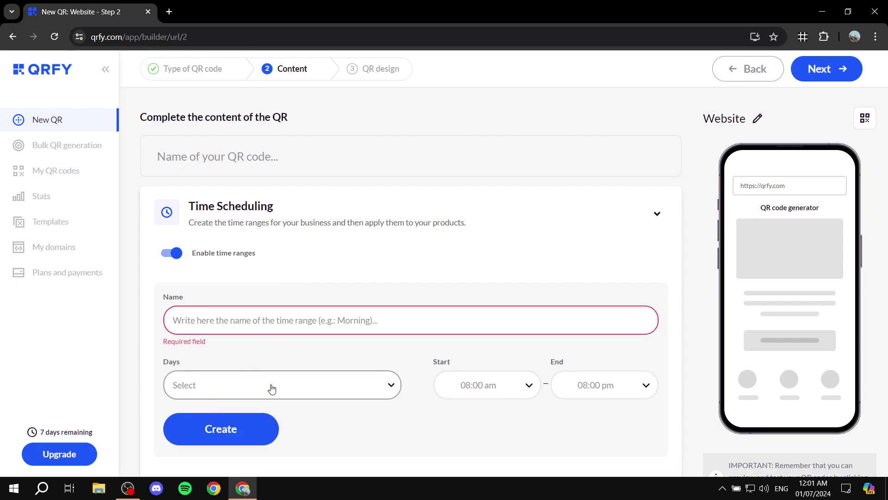
scroll(272, 385, "down", 1)
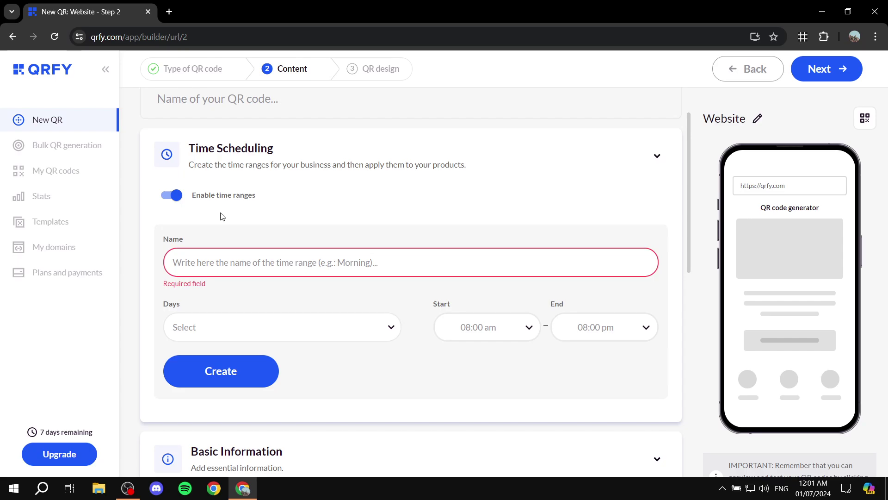
left_click(176, 195)
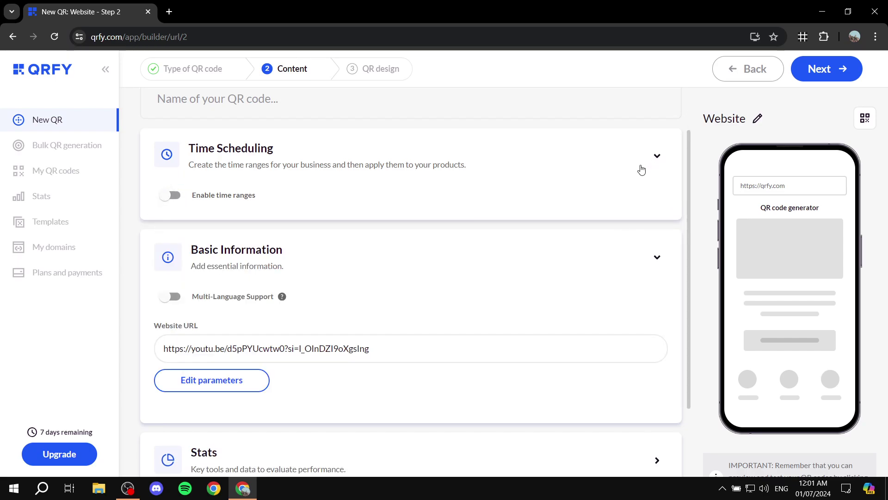
left_click(662, 158)
scroll(485, 218, "down", 1)
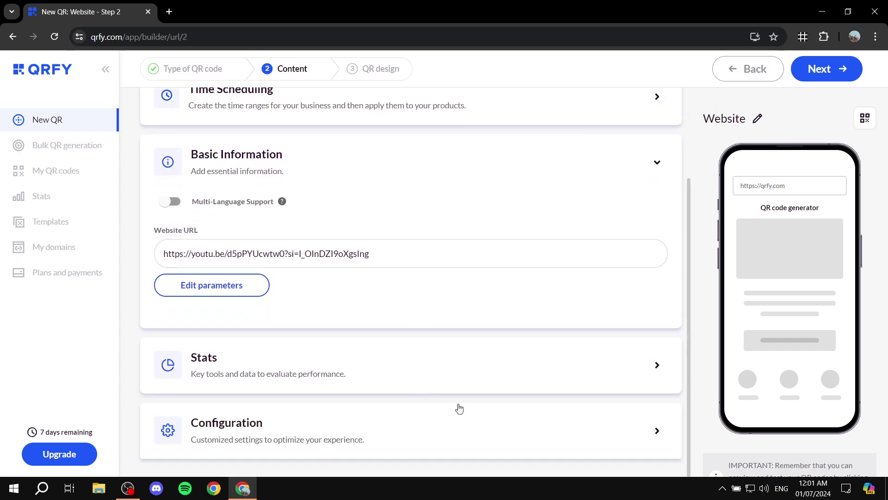
left_click(485, 366)
scroll(429, 336, "down", 2)
left_click(425, 249)
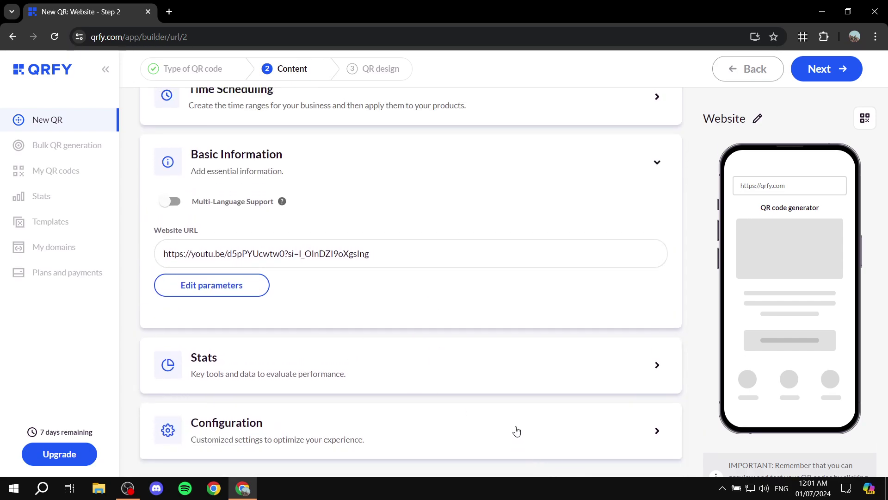
left_click(516, 430)
scroll(491, 328, "down", 3)
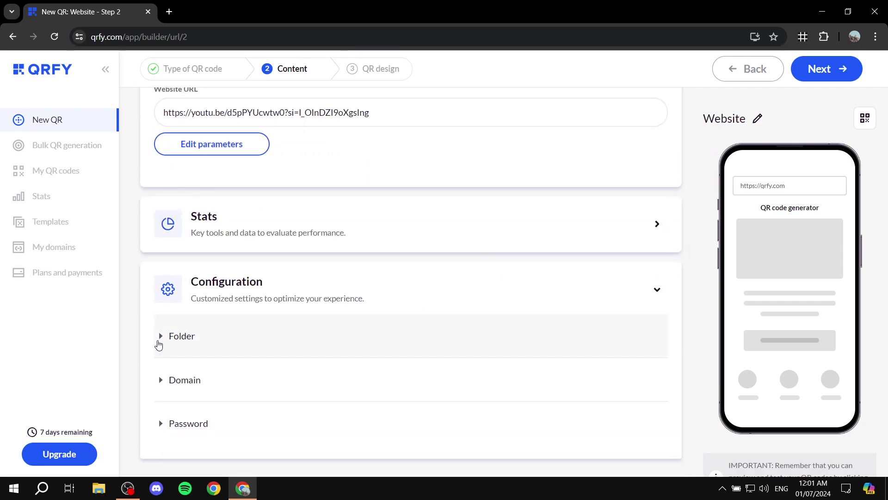
left_click(159, 344)
scroll(213, 353, "down", 2)
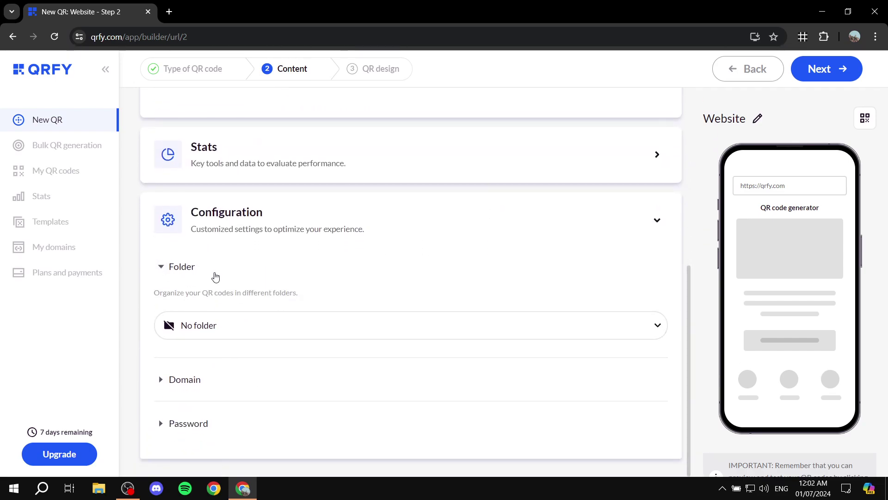
left_click(157, 272)
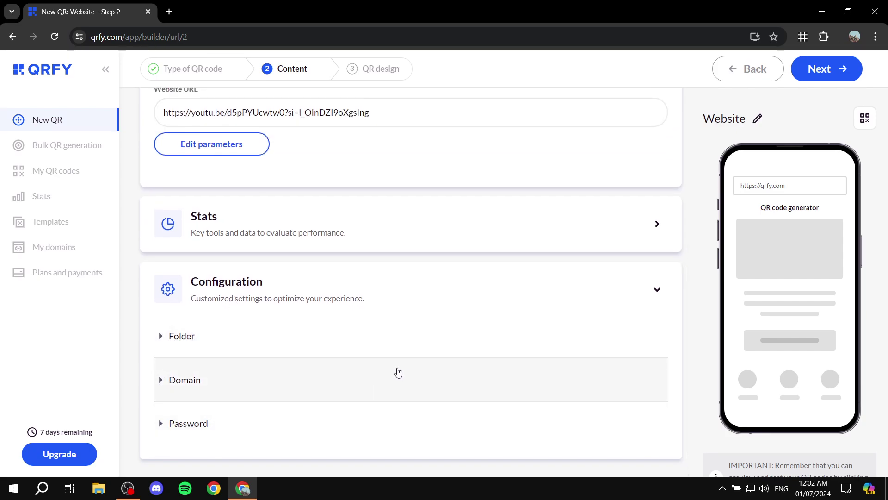
scroll(398, 372, "up", 5)
scroll(414, 370, "down", 5)
scroll(365, 301, "up", 5)
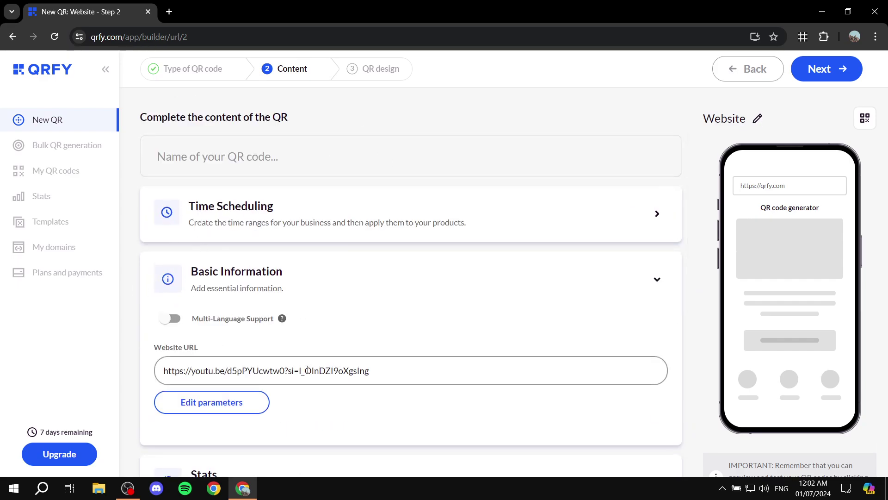
On the design step, apply the black Scan me! frame and save as template 'First Template'.
left_click(822, 68)
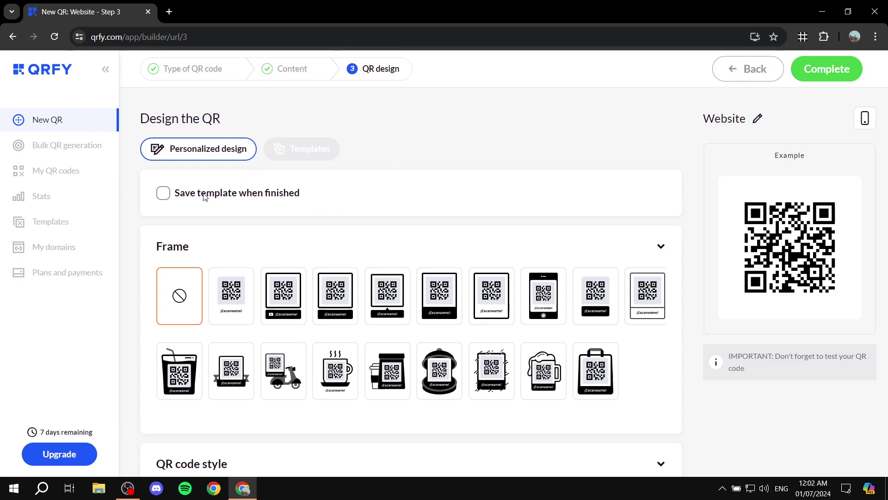
left_click(163, 196)
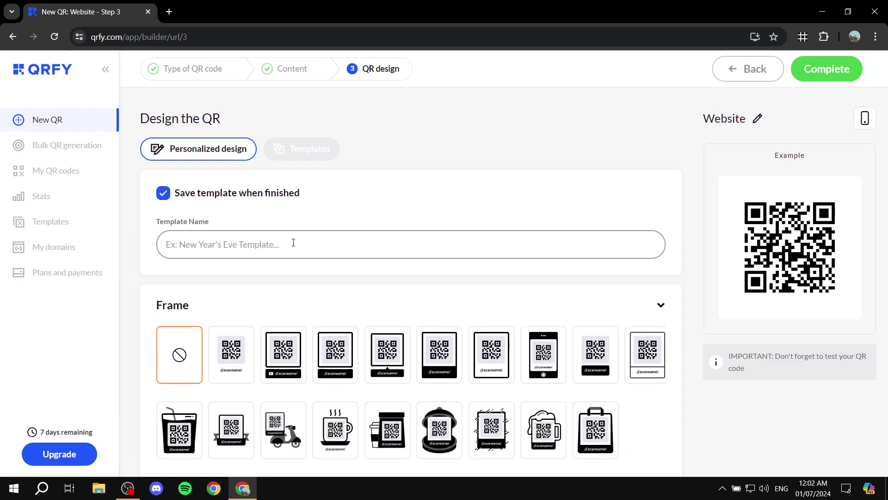
left_click(162, 197)
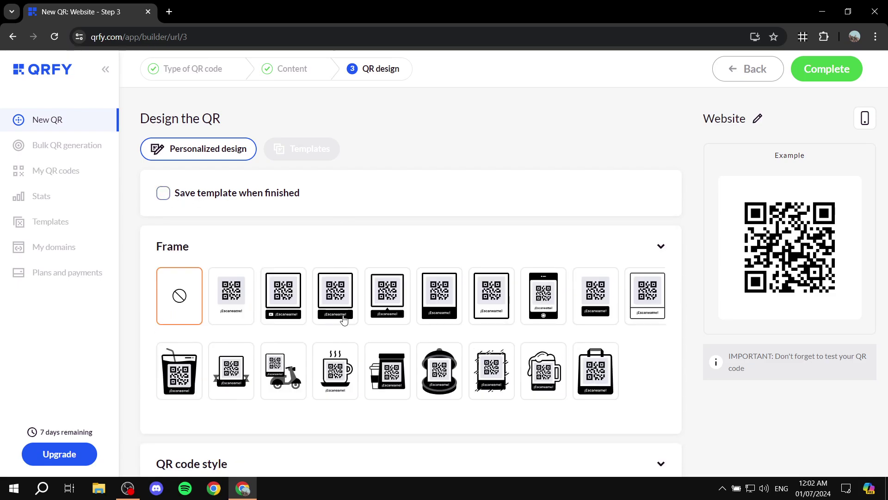
left_click(440, 299)
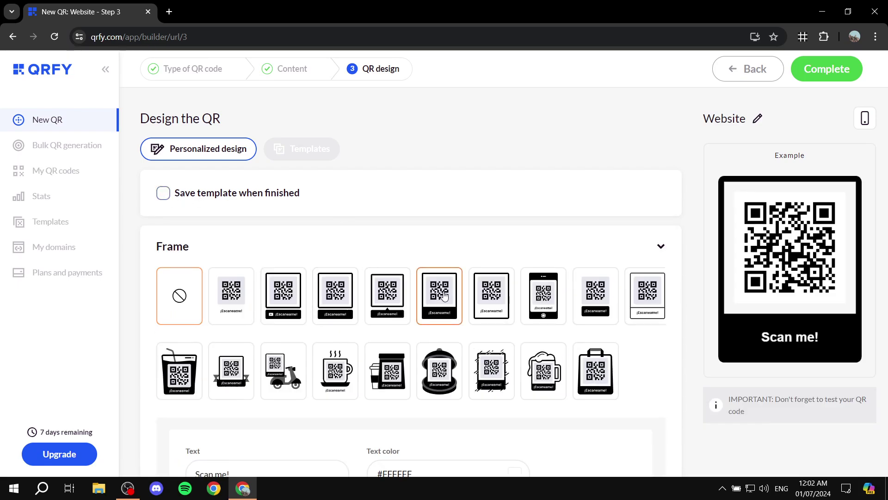
left_click(164, 193)
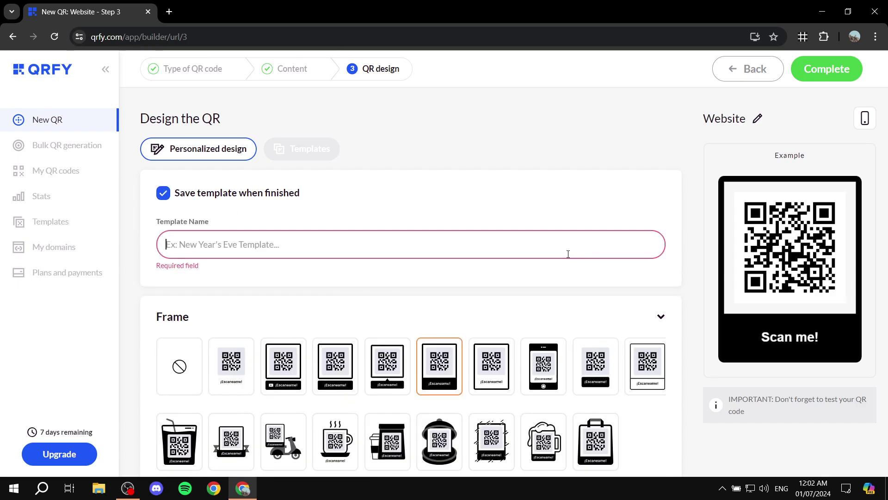
type("Fi")
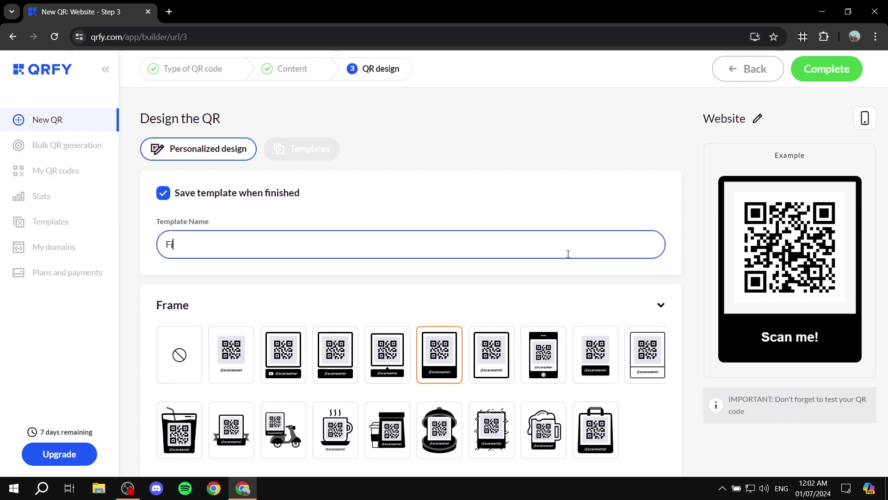
type("rst Template")
left_click(523, 271)
Try the dome, beer mug, shopping-bag, scooter, cup and bordered frames, then pick the black label bar.
scroll(523, 271, "down", 1)
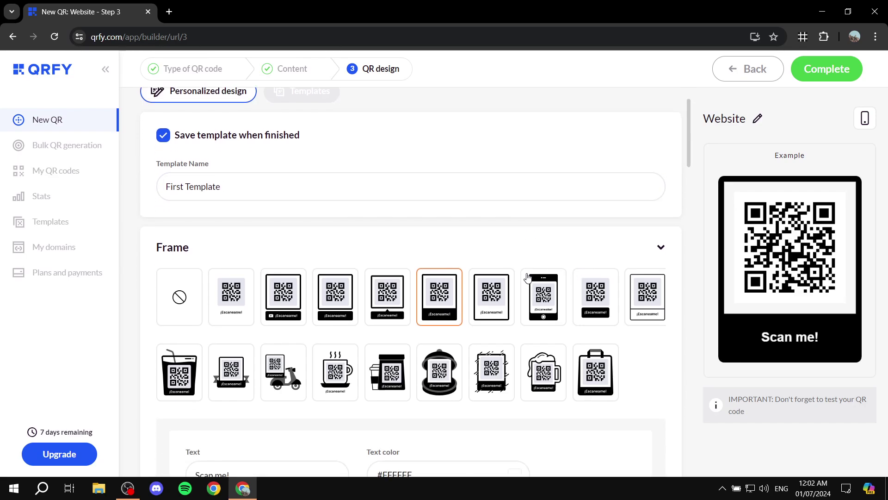
left_click(434, 370)
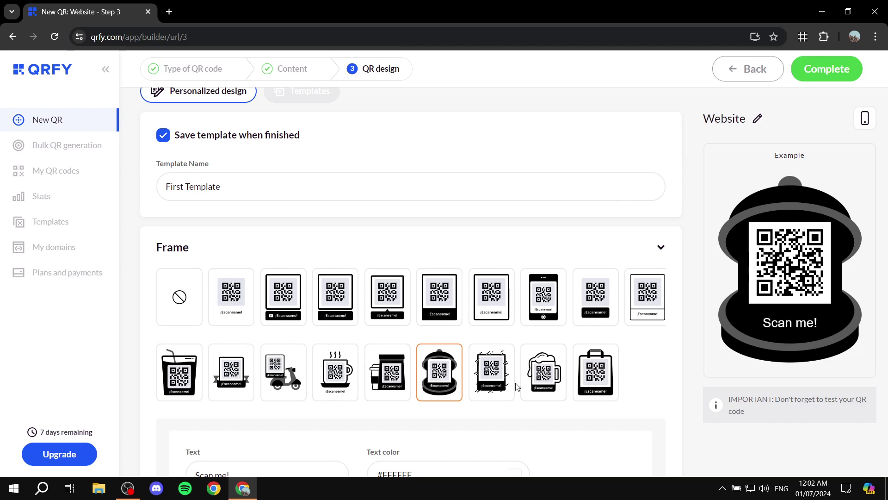
left_click(541, 372)
left_click(580, 376)
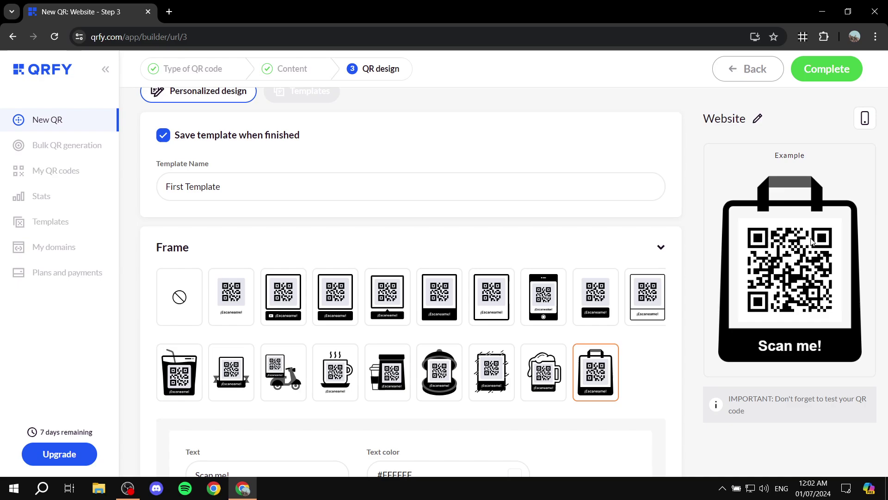
left_click(288, 373)
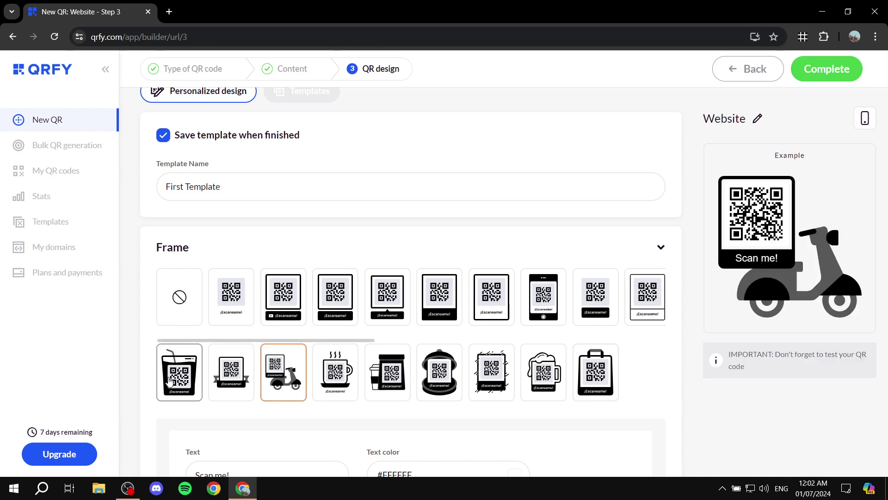
left_click(169, 380)
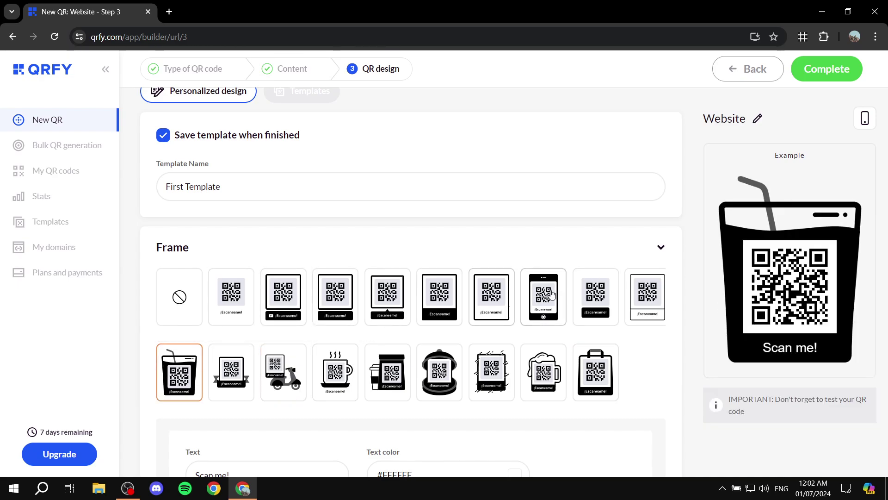
left_click(499, 311)
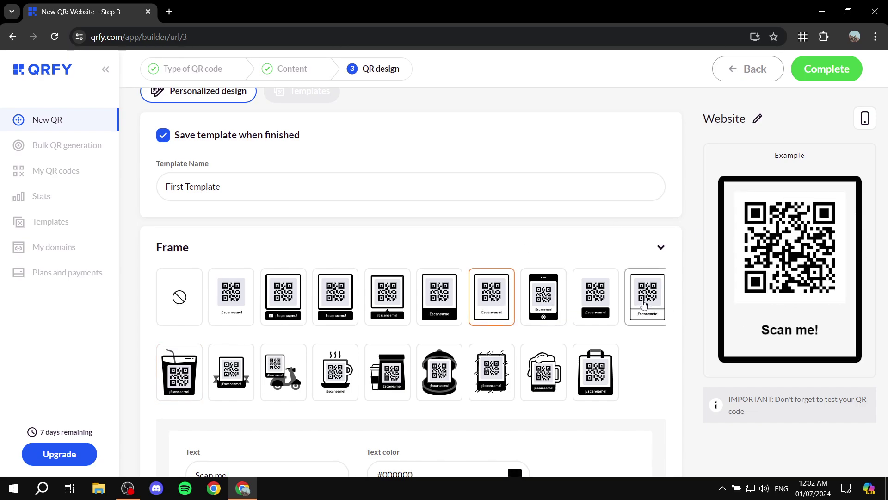
left_click(601, 298)
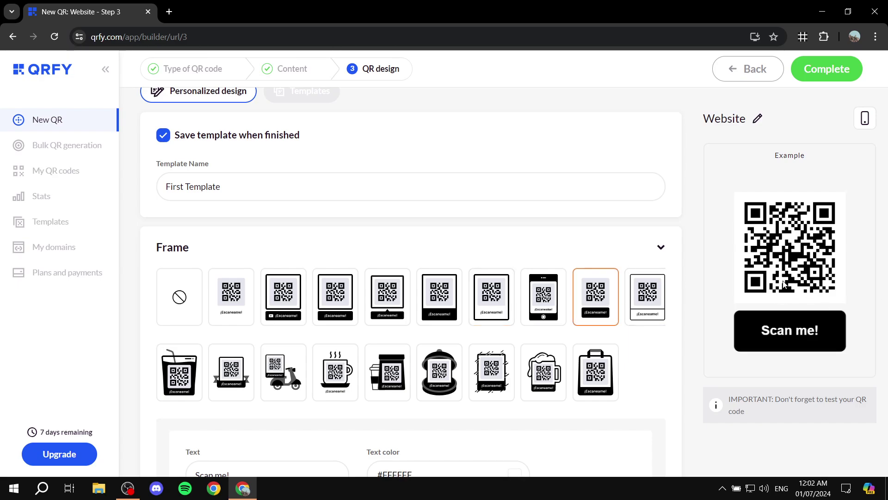
scroll(388, 314, "down", 3)
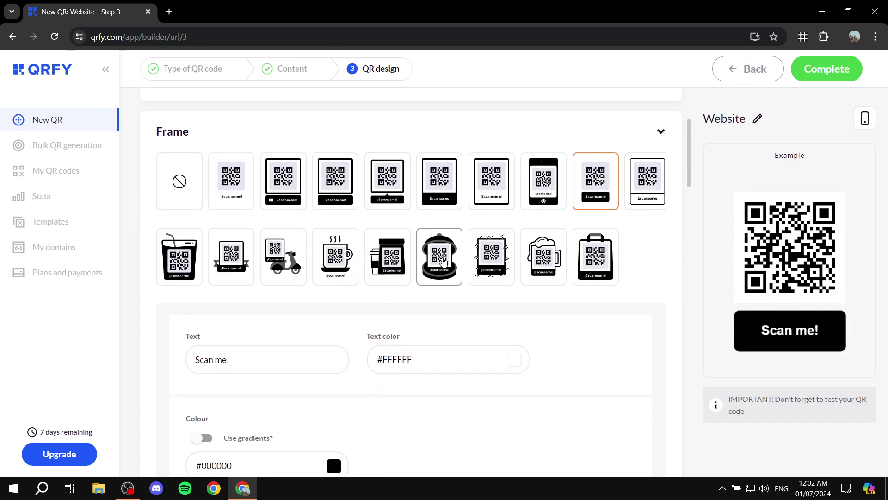
scroll(298, 299, "down", 1)
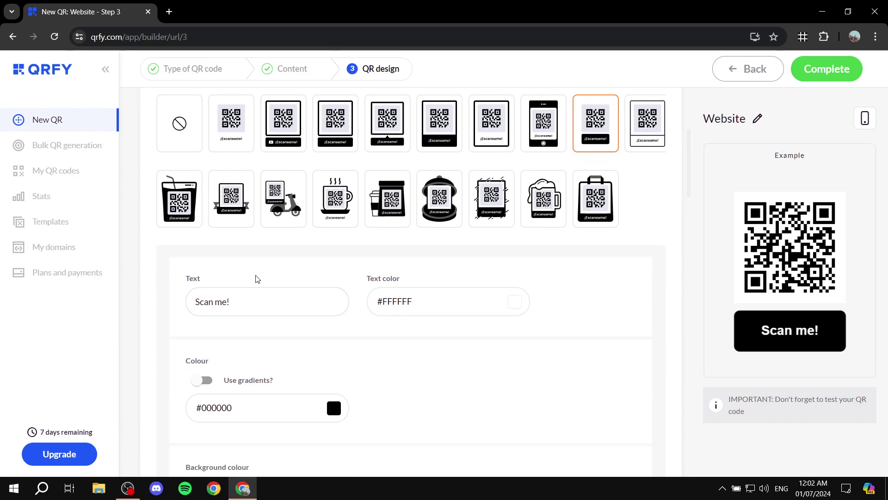
Replace the frame label 'Scan me!' with the text 'Test'.
left_click_drag(248, 297, 143, 304)
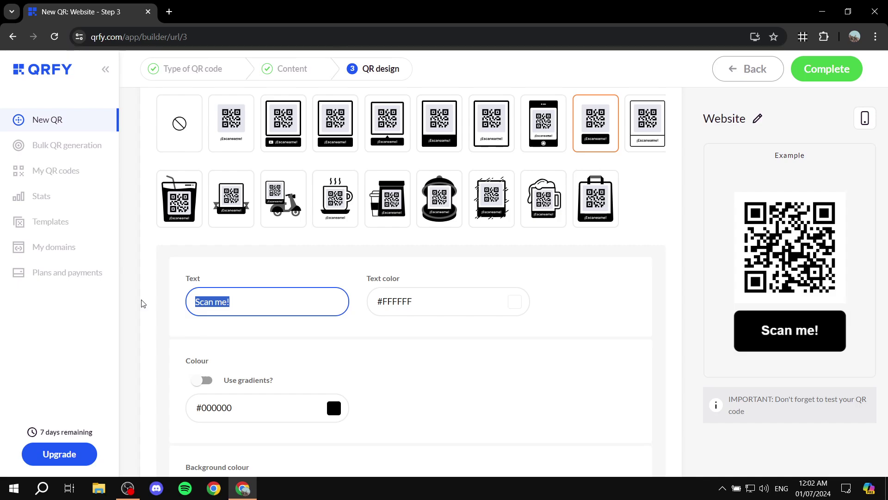
left_click(197, 273)
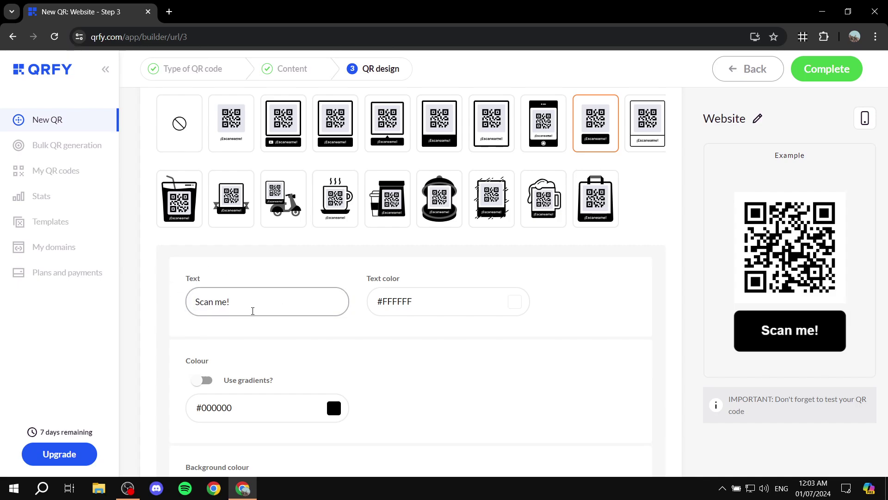
left_click_drag(263, 307, 167, 306)
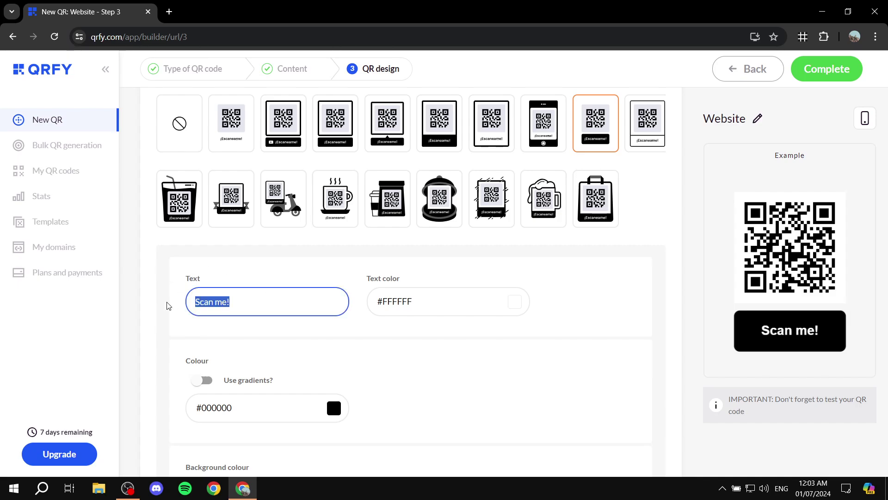
type("Test")
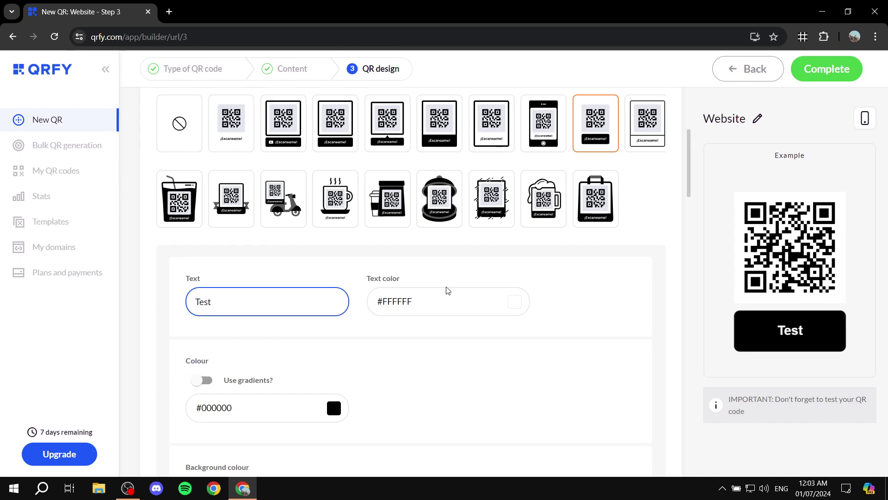
Change the label text colour from #FFFFFF to #FCFCFC.
left_click(434, 300)
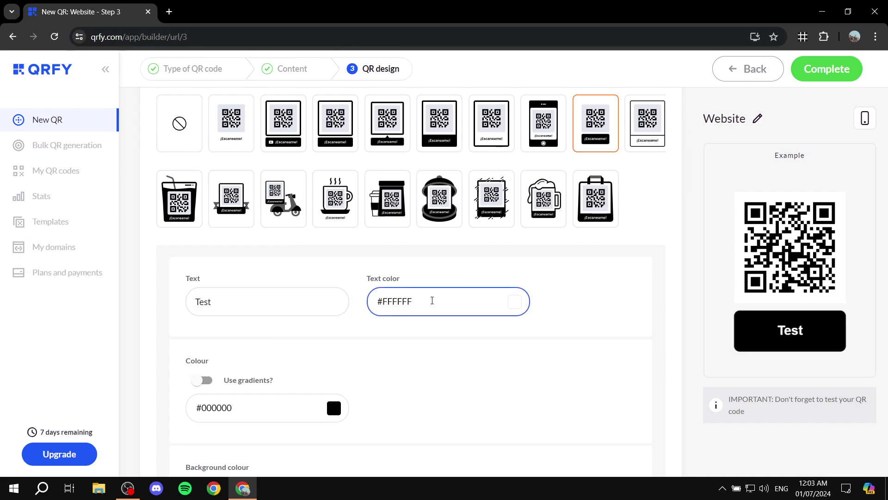
left_click(515, 302)
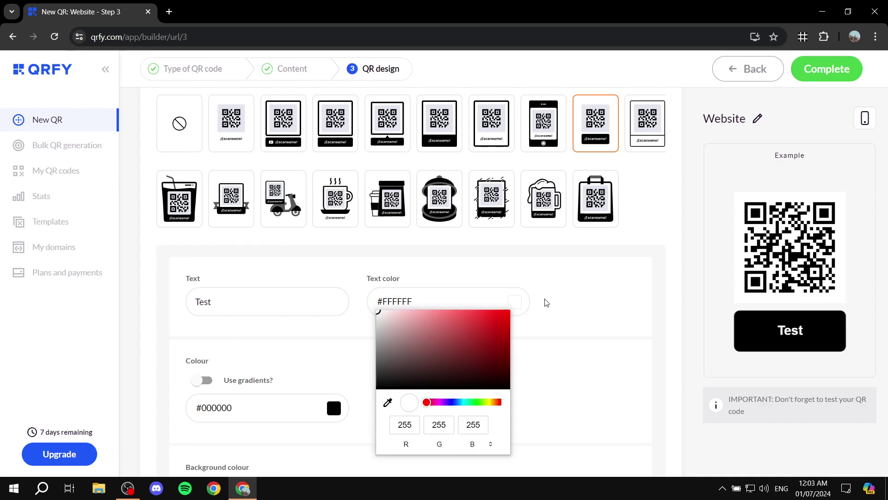
left_click(509, 305)
left_click_drag(428, 300, 349, 303)
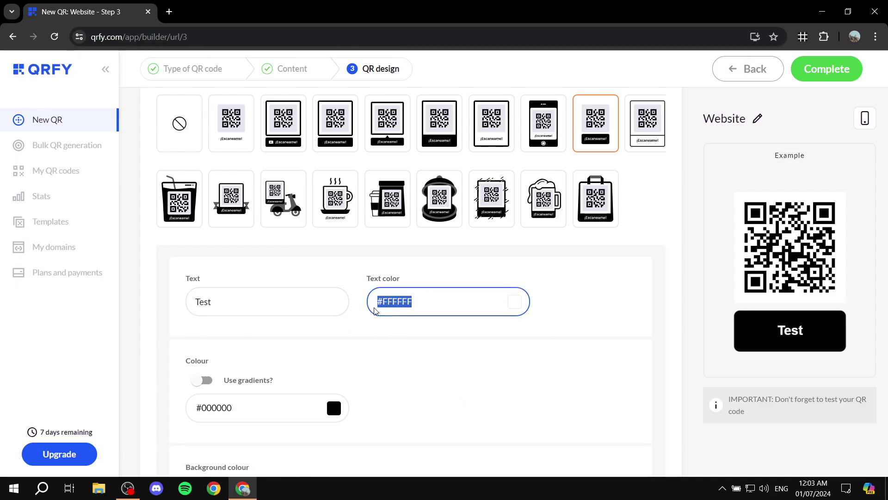
left_click(515, 304)
mouse_move(421, 353)
left_mouse_down()
mouse_move(410, 359)
mouse_move(432, 351)
mouse_move(363, 307)
mouse_move(378, 312)
left_mouse_up()
left_click(589, 333)
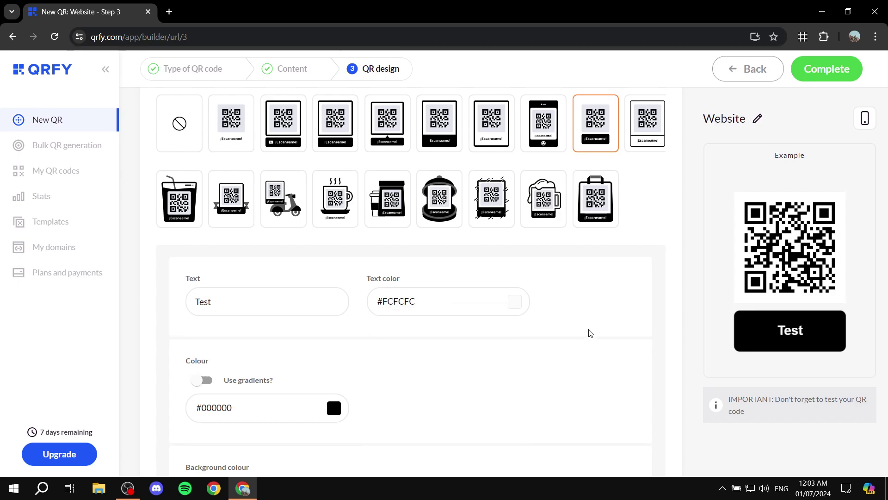
left_click(421, 301)
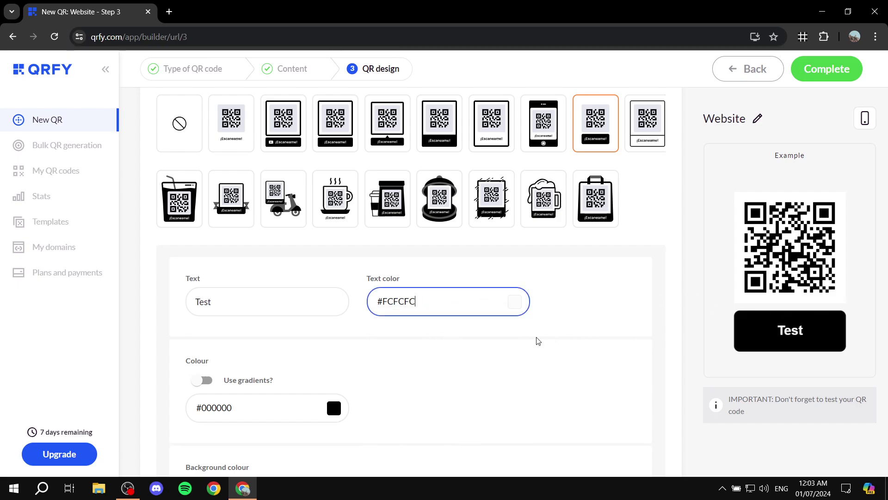
scroll(389, 304, "down", 1)
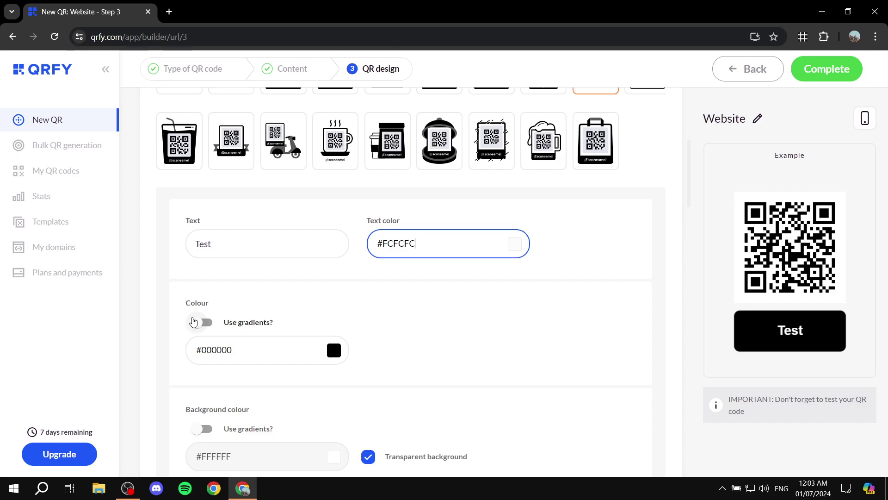
Try a gradient and dark-red tones on the code colour, then keep it solid black #000000.
left_click(202, 322)
scroll(447, 290, "down", 1)
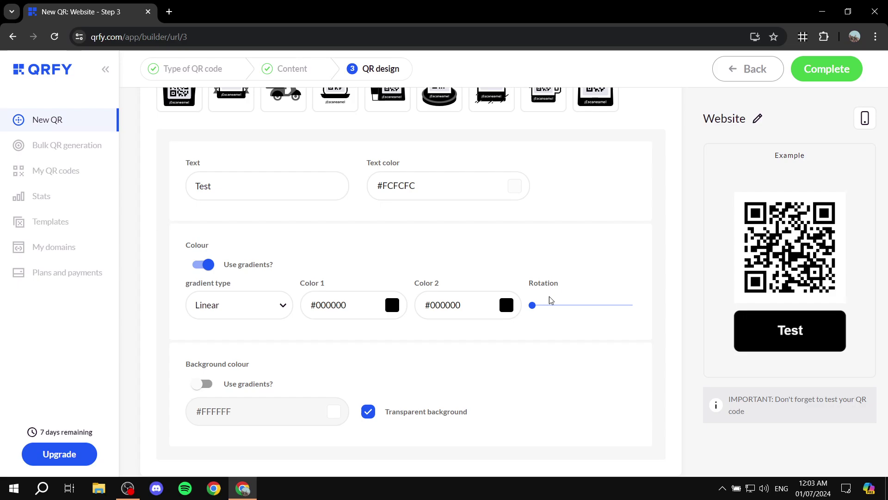
left_click(210, 264)
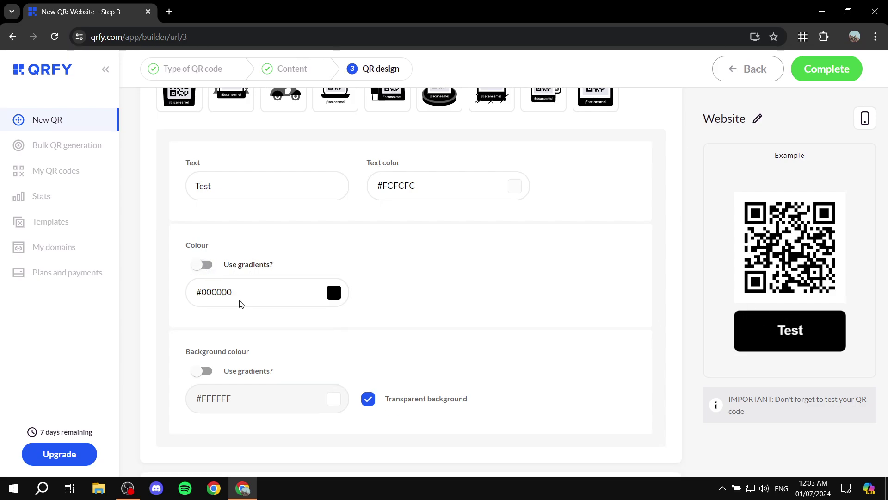
left_click(334, 296)
left_click(421, 393)
left_click(332, 296)
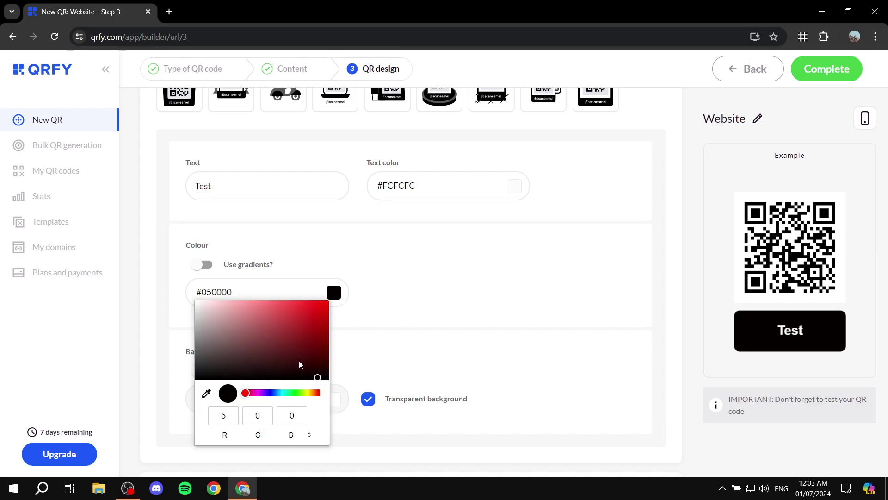
mouse_move(317, 369)
left_mouse_down()
mouse_move(335, 341)
mouse_move(318, 379)
left_mouse_up()
left_click(443, 331)
left_click(334, 296)
left_click(411, 339)
Try a background gradient, then switch it off to keep a plain #FFFFFF background.
scroll(646, 315, "down", 4)
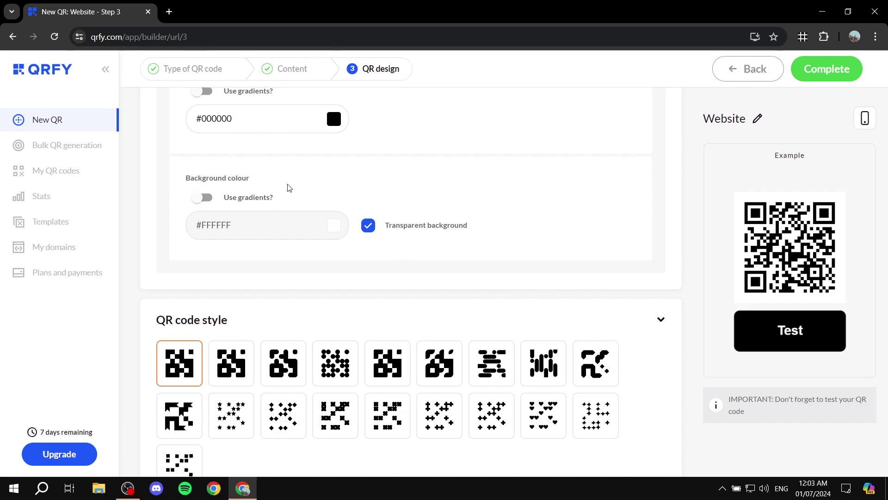
left_click(207, 203)
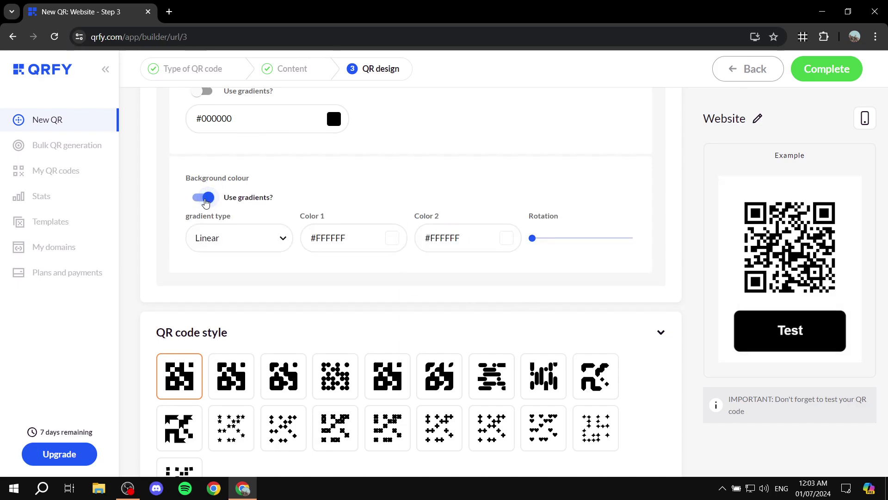
left_click(203, 198)
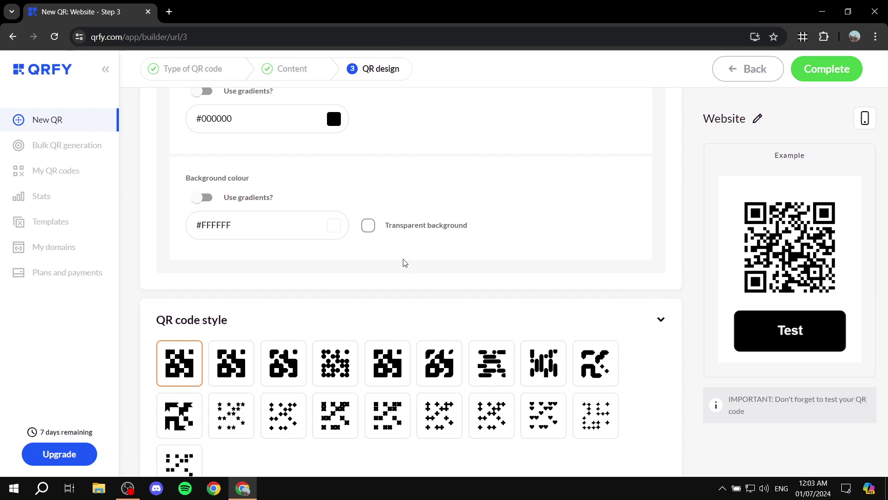
scroll(405, 263, "down", 3)
Preview QR patterns such as horizontal bars, vertical bars, hearts, sparkles, plus signs and stars.
left_click(437, 252)
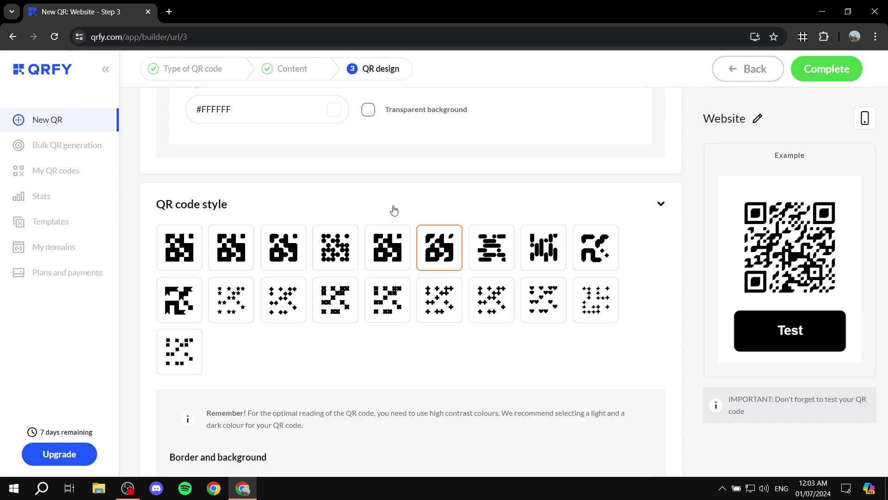
left_click(486, 252)
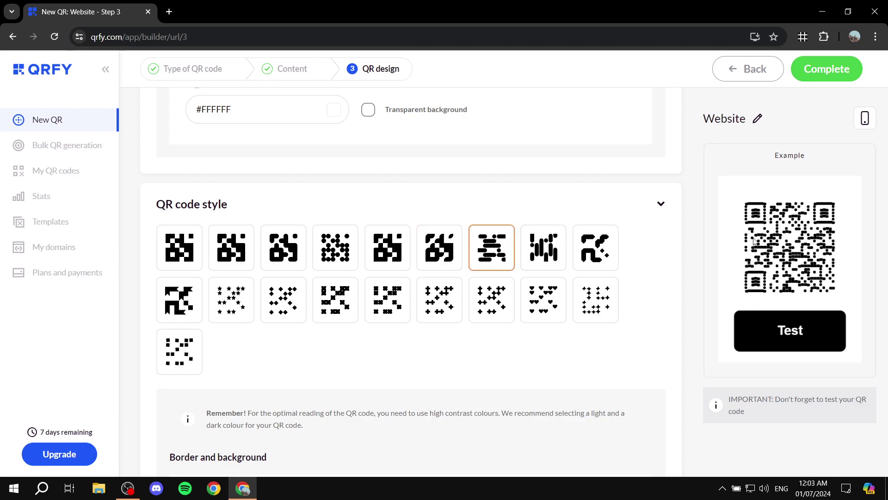
left_click(546, 257)
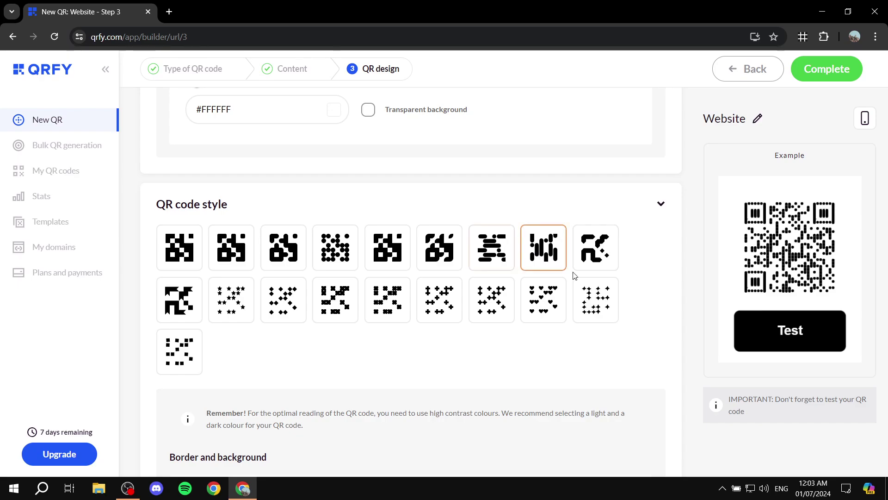
left_click(537, 319)
left_click(584, 310)
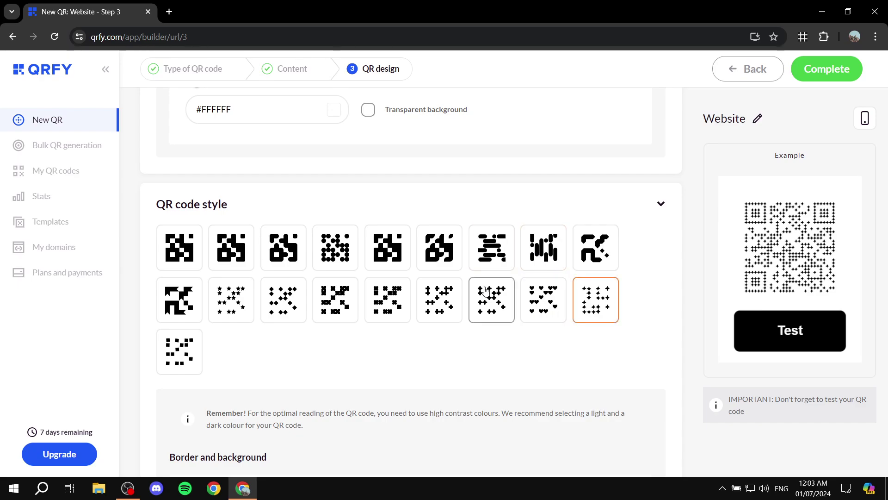
left_click(483, 290)
left_click(425, 297)
left_click(384, 300)
left_click(333, 301)
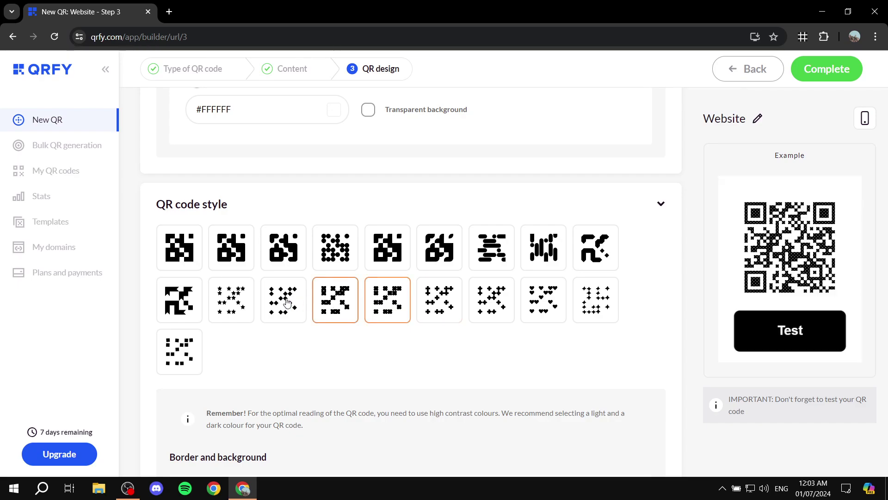
left_click(231, 300)
left_click(185, 306)
Compare the square patterns and settle on the third tile's rounded blob-like style.
left_click(179, 350)
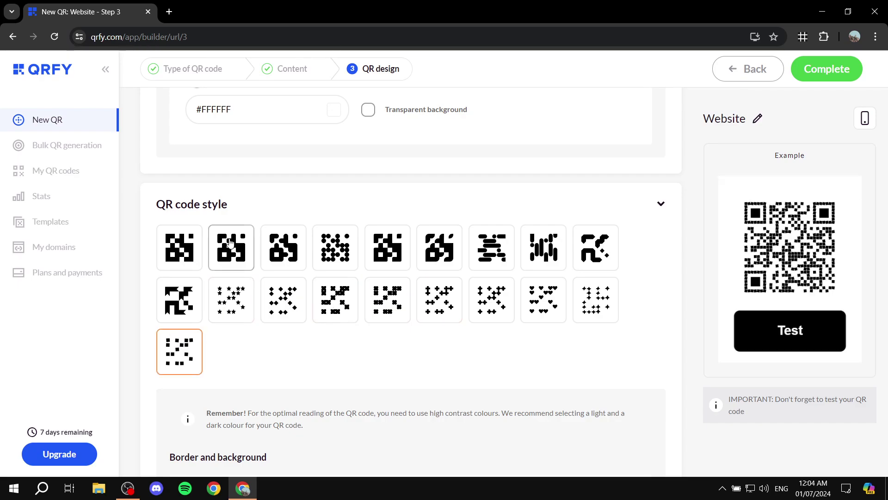
left_click(180, 247)
left_click(227, 247)
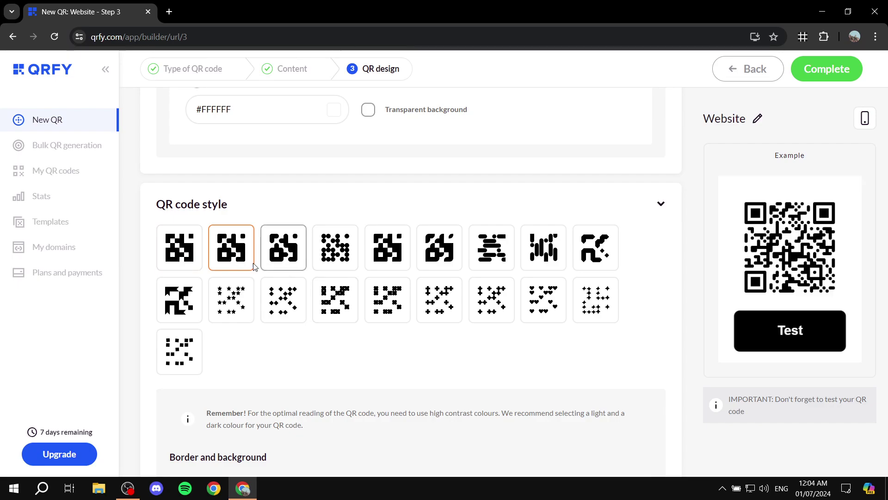
left_click(178, 242)
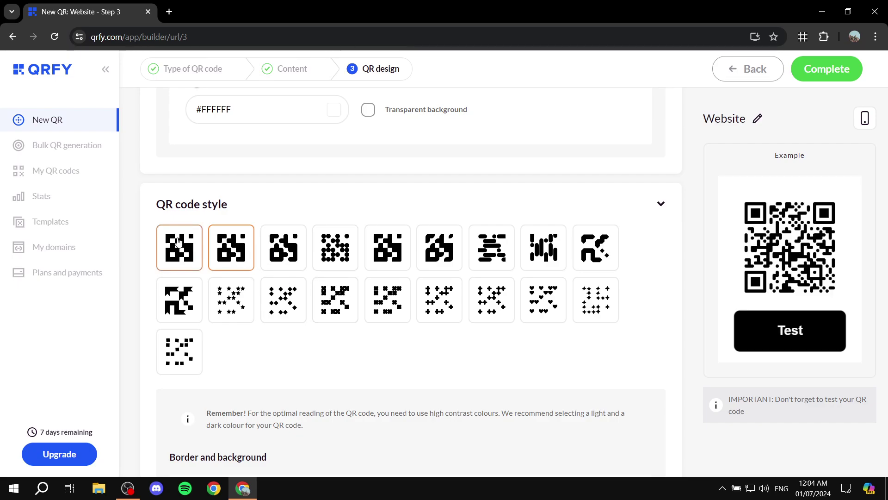
left_click(228, 246)
left_click(265, 249)
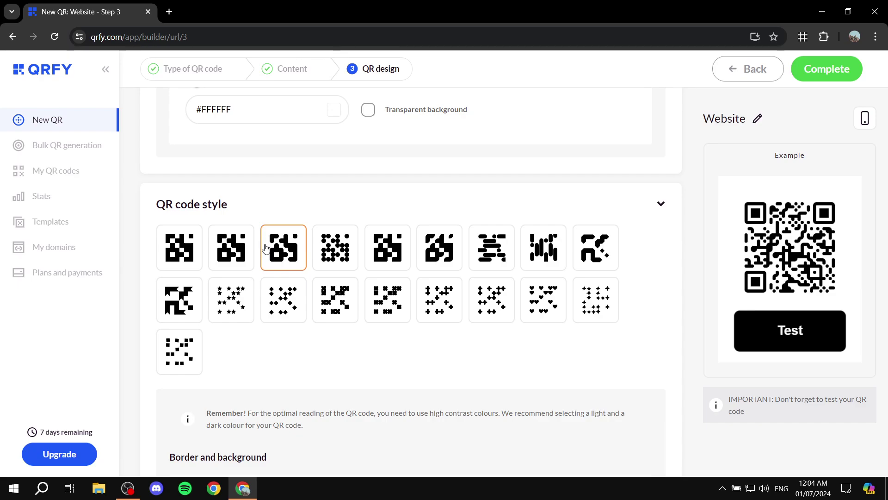
Switch the QR code back to the plain square module pattern.
scroll(644, 252, "down", 1)
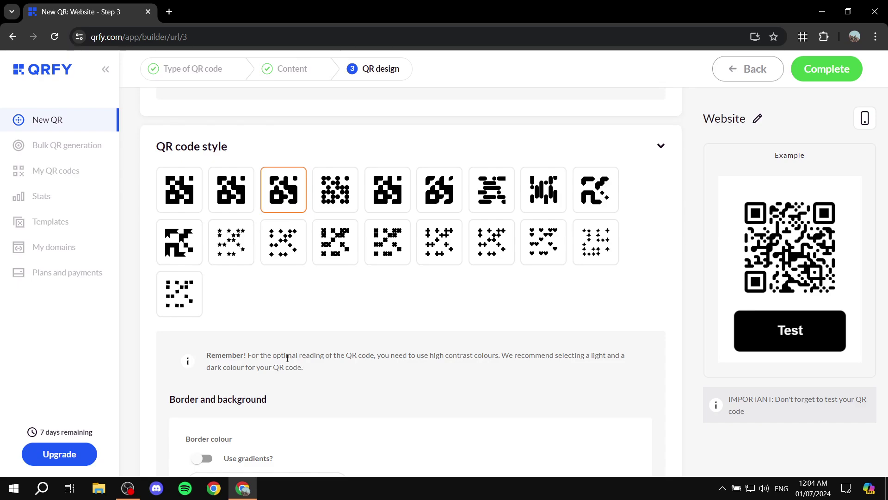
left_click_drag(234, 357, 545, 365)
left_click(539, 377)
left_click(389, 192)
left_click(178, 195)
Scroll past Corners and Correction Level Q (25%) to the Add logo section.
scroll(394, 310, "down", 4)
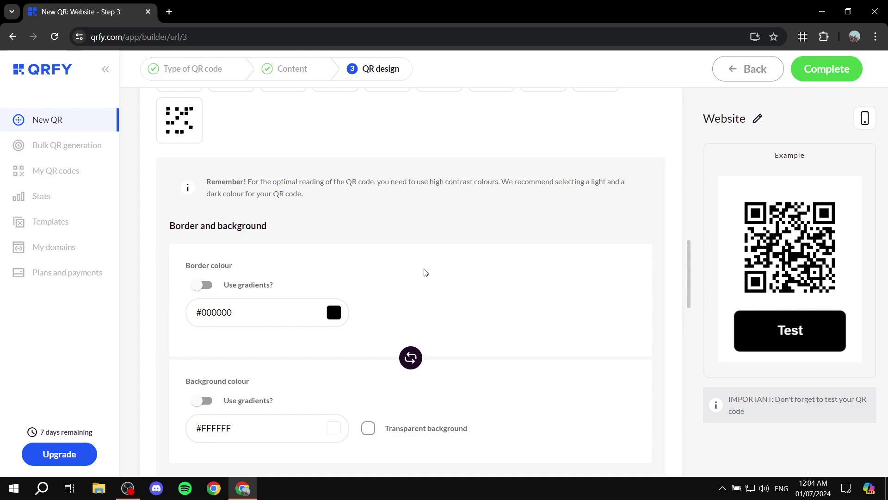
scroll(509, 231, "up", 1)
scroll(592, 208, "down", 2)
scroll(570, 225, "down", 2)
scroll(502, 222, "up", 2)
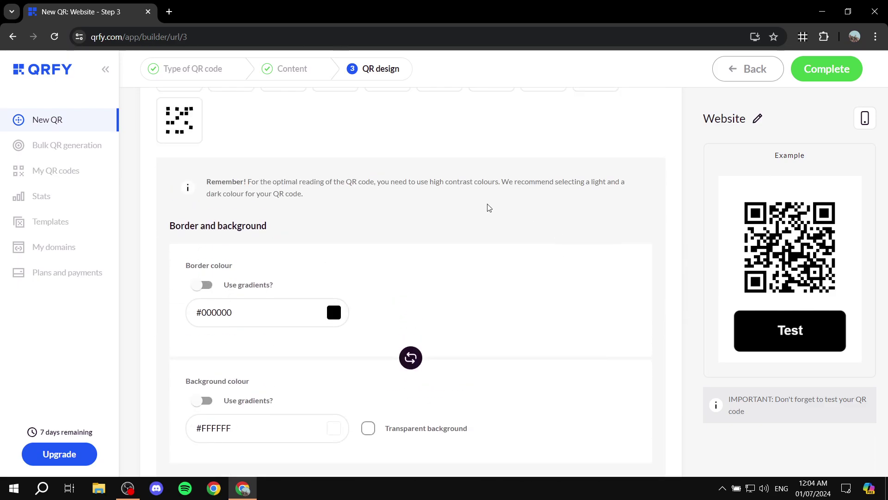
scroll(489, 207, "up", 4)
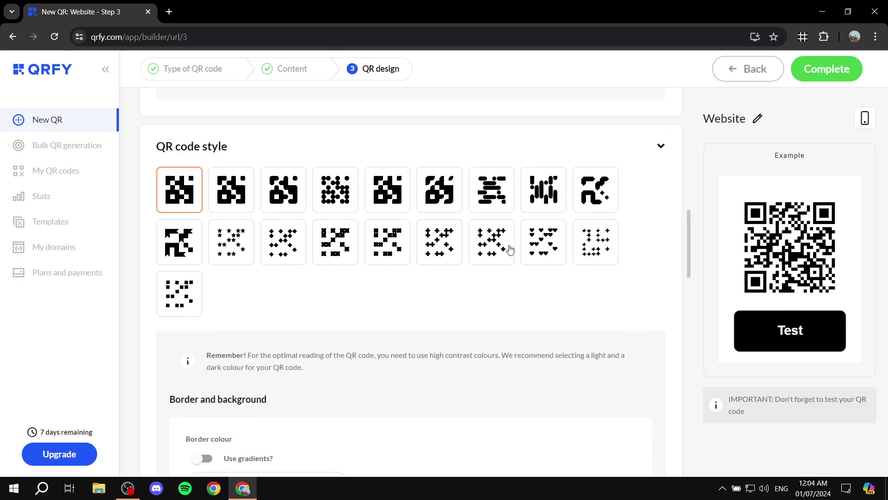
scroll(541, 244, "down", 5)
scroll(526, 248, "up", 1)
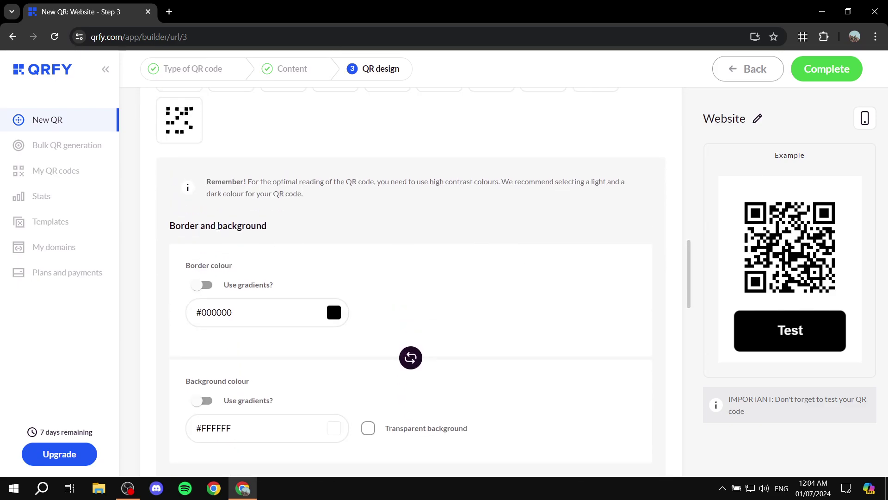
scroll(330, 257, "down", 8)
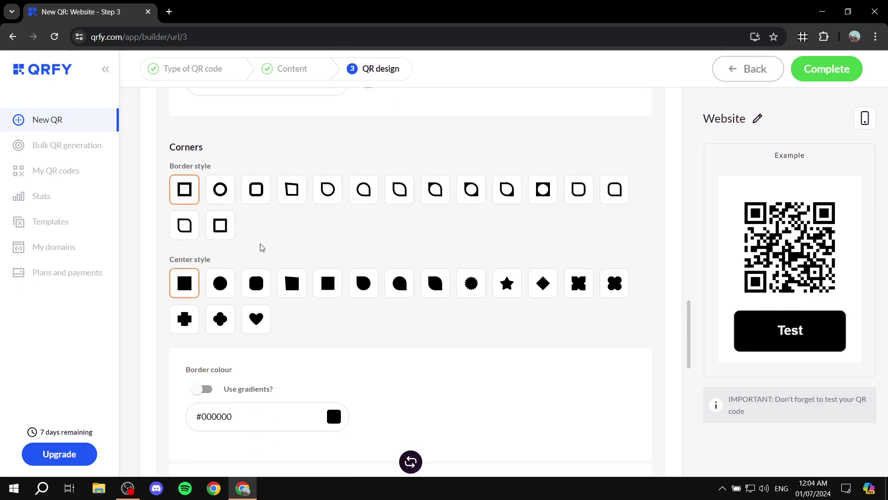
scroll(279, 160, "down", 10)
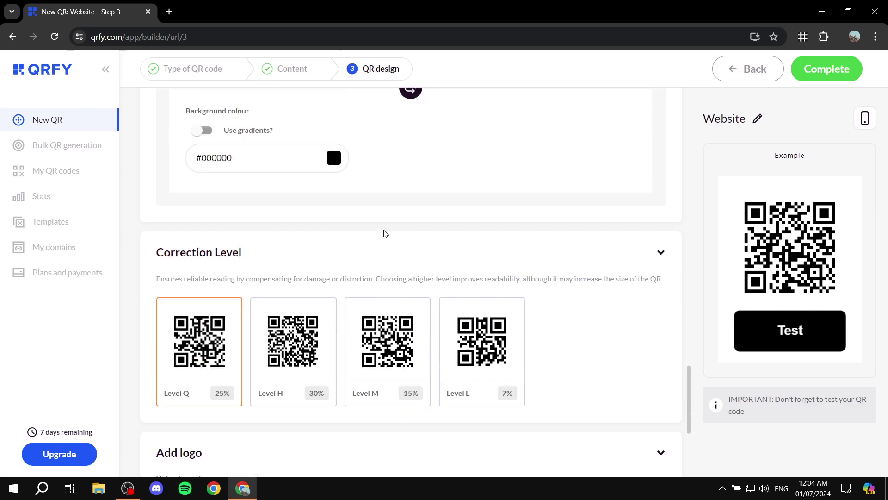
scroll(400, 191, "down", 3)
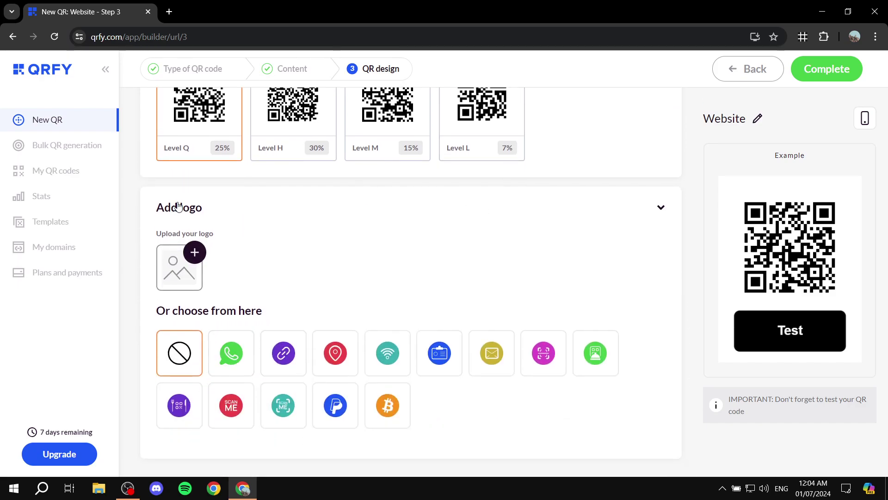
Upload Tutorial.png as the logo, then try WhatsApp and link icons before choosing PayPal.
left_click(193, 258)
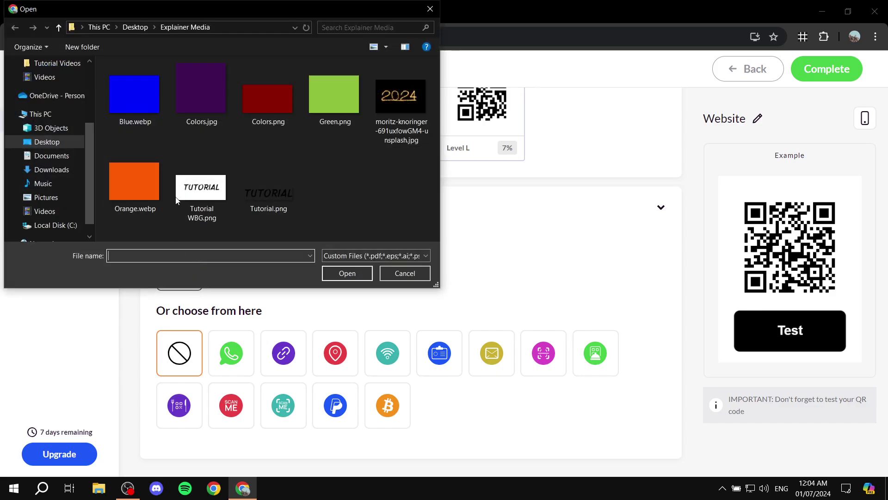
double_click(269, 192)
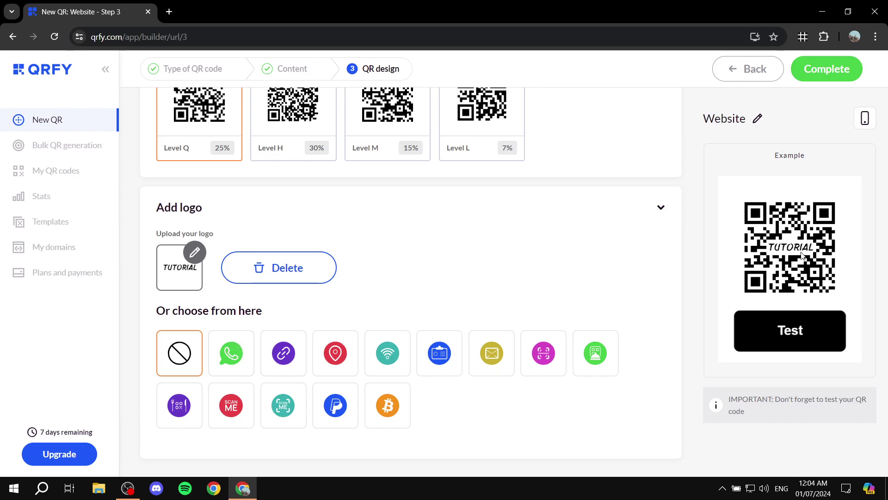
left_click(232, 356)
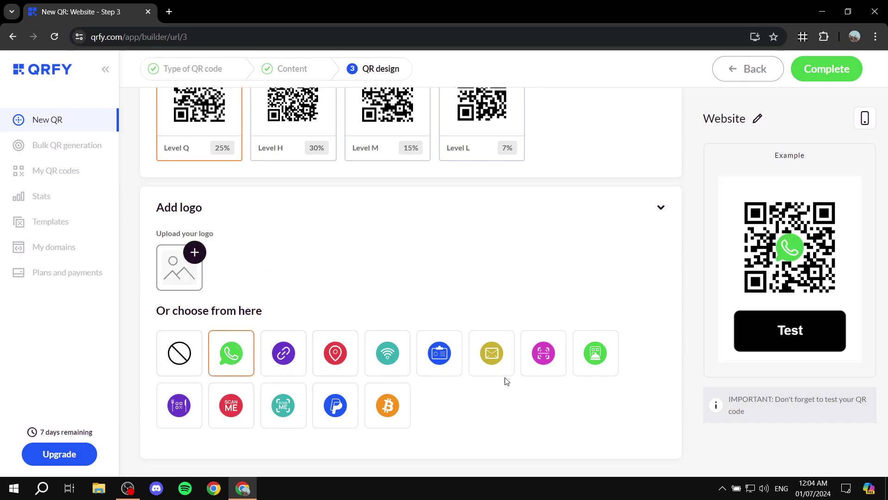
left_click(286, 371)
left_click(336, 405)
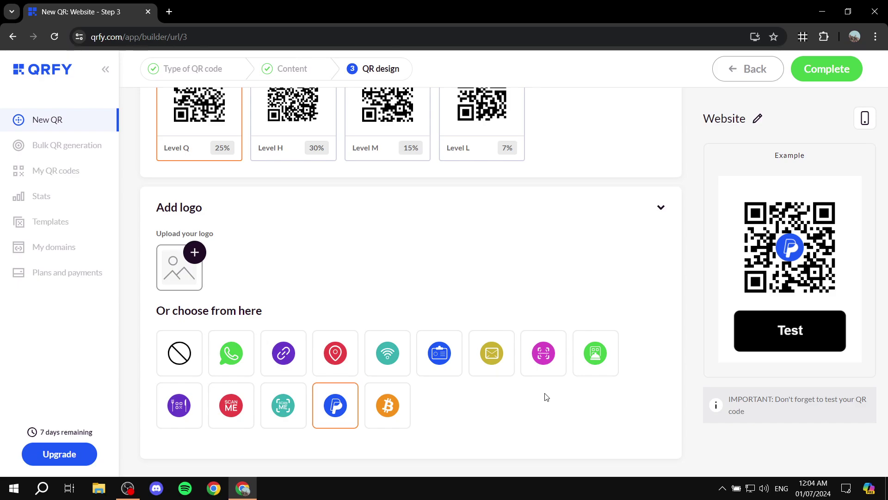
scroll(467, 330, "up", 10)
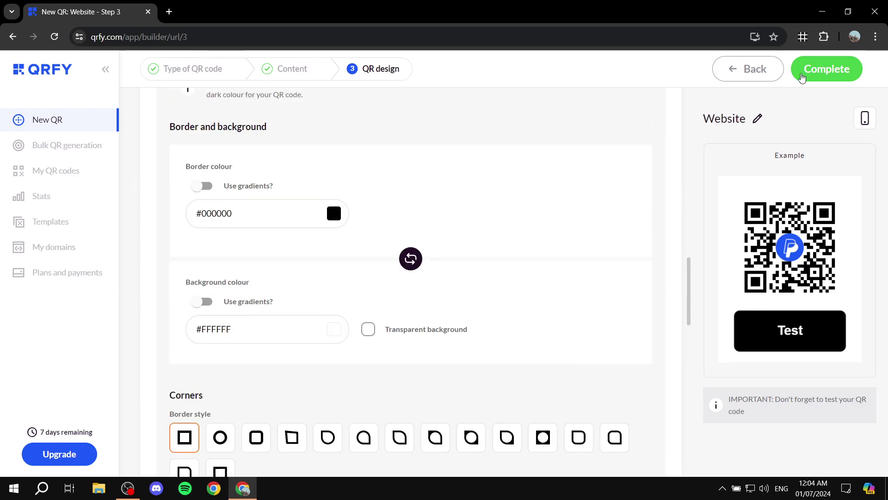
Complete the Website QR code and download it from My QR codes as JPEG.
left_click(802, 76)
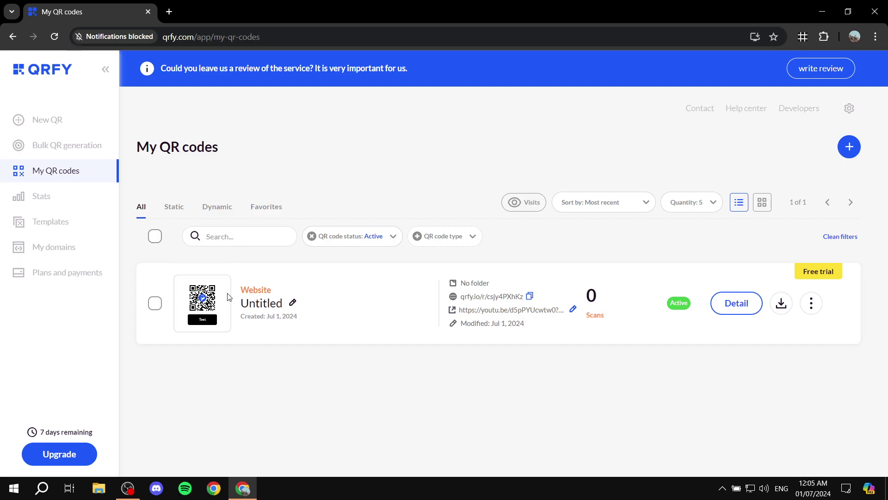
left_click(781, 303)
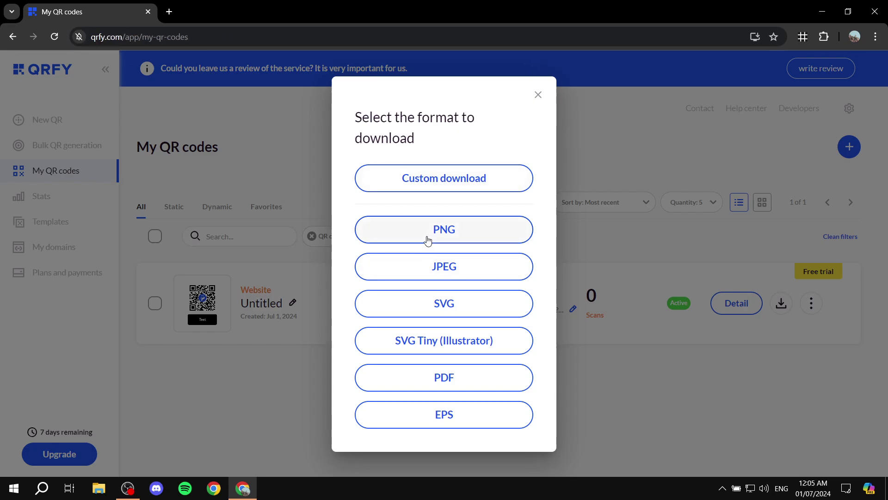
left_click(445, 275)
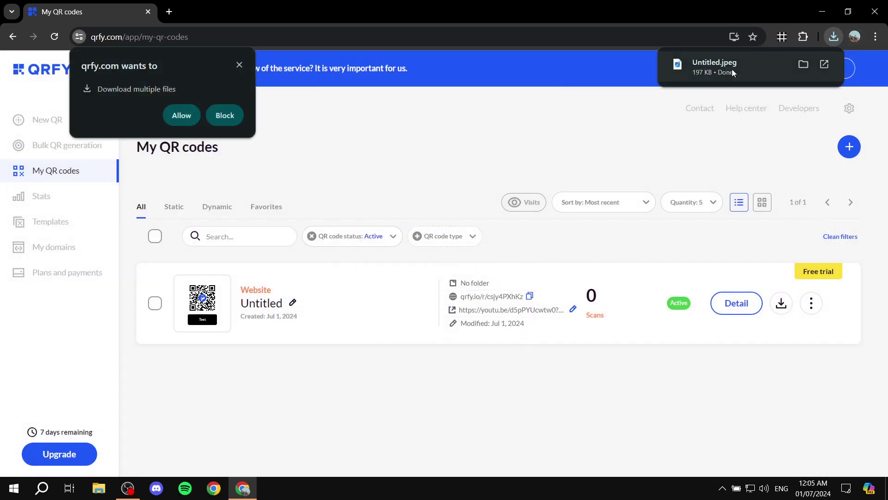
View Untitled.jpeg in Windows Photos, delete the file, and return to Chrome.
left_click(732, 71)
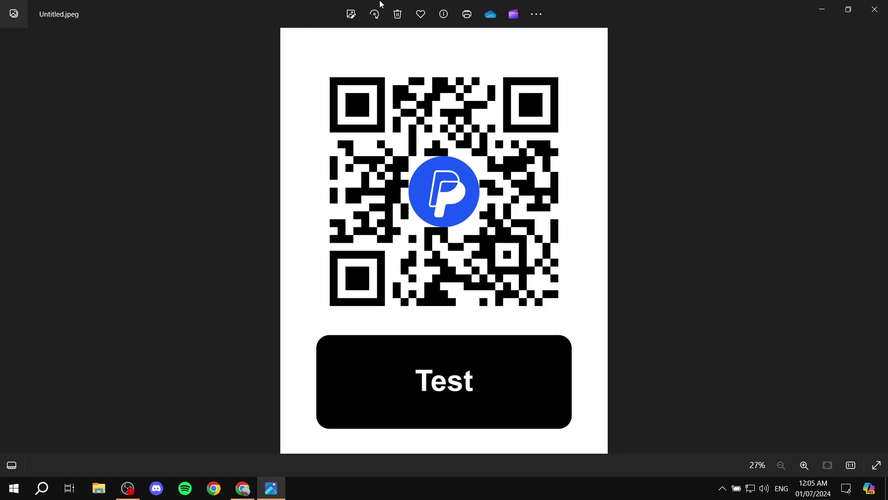
left_click(397, 14)
left_click(410, 281)
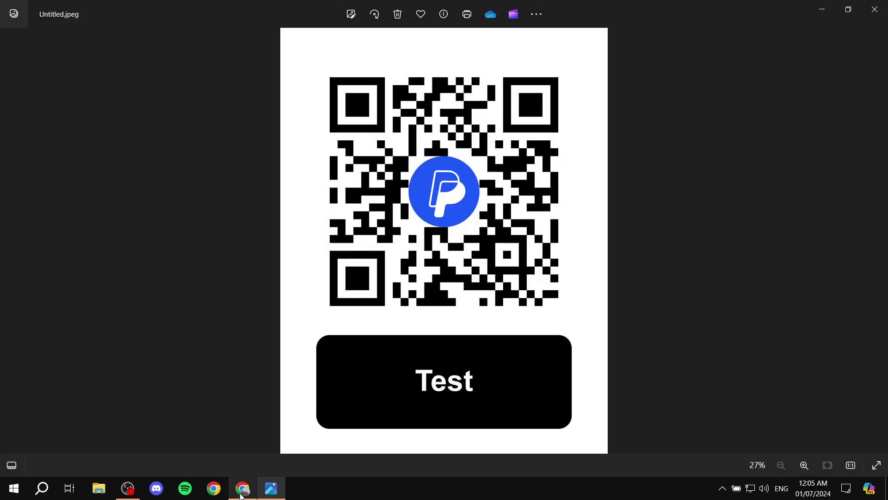
left_click(243, 488)
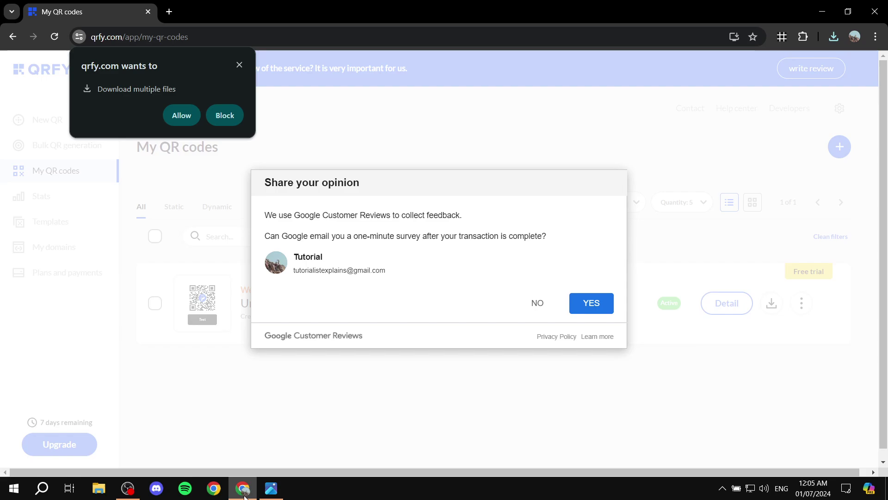
Dismiss the multiple-downloads prompt, accept the feedback survey, and go to the Templates page.
left_click(240, 65)
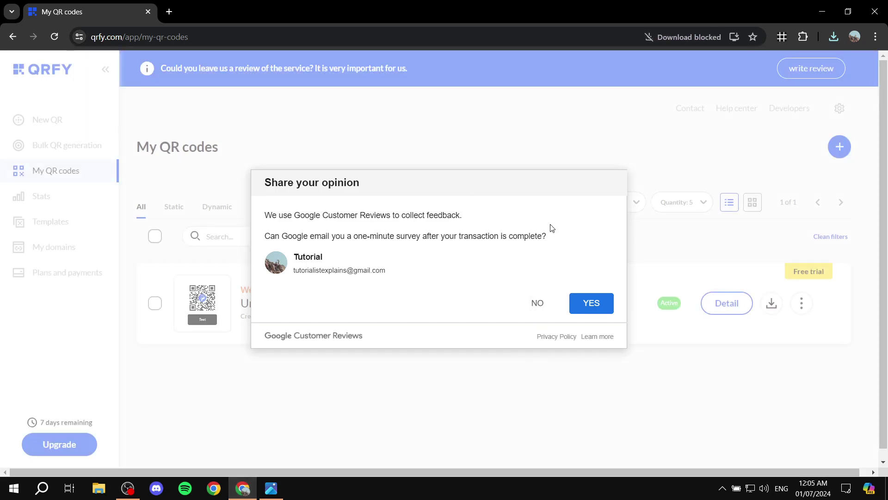
left_click(591, 303)
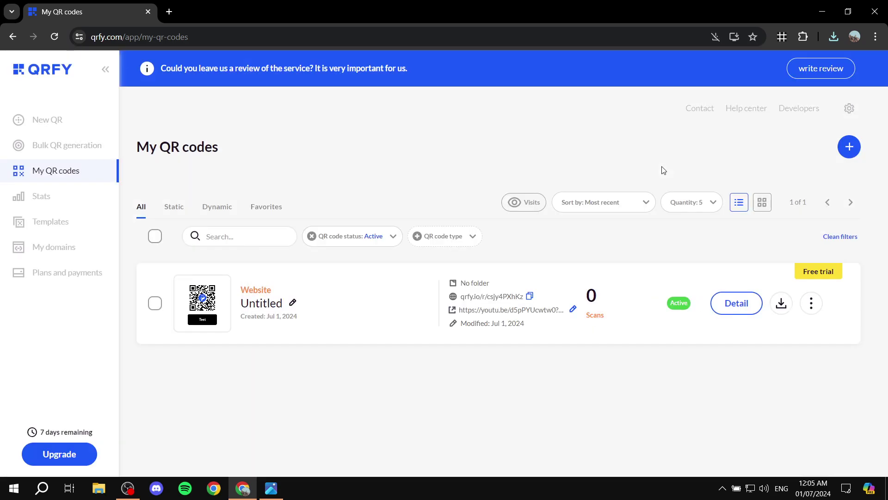
left_click(46, 221)
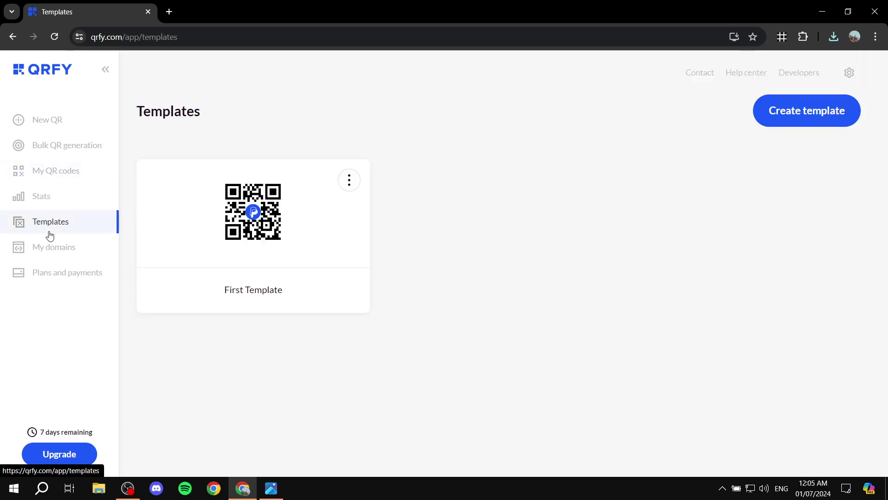
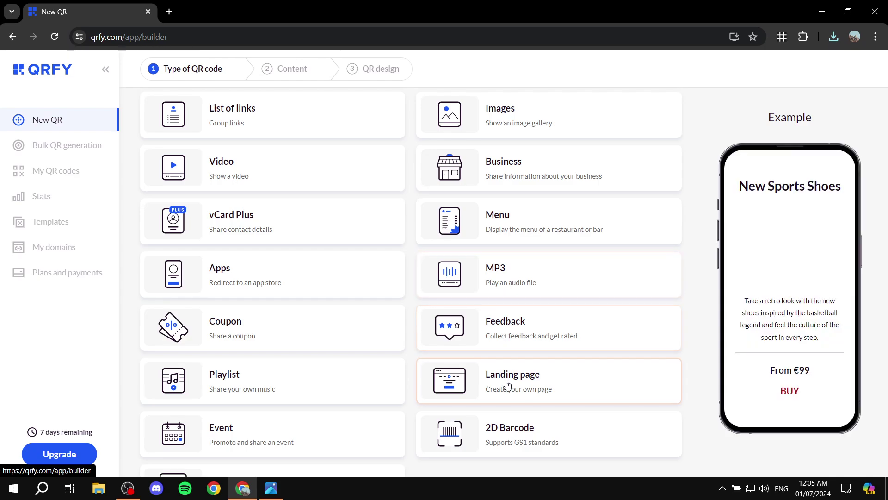
Choose PDF as the dynamic QR code type.
scroll(262, 368, "down", 2)
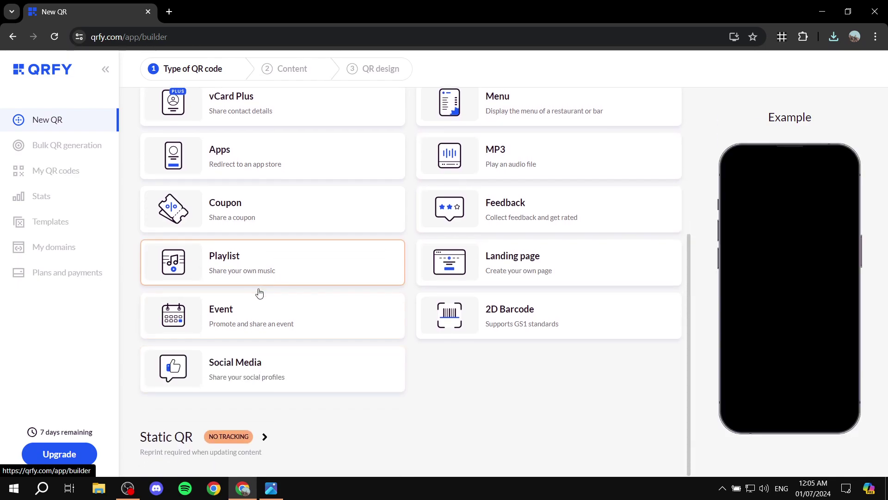
scroll(253, 336, "up", 2)
scroll(333, 292, "up", 2)
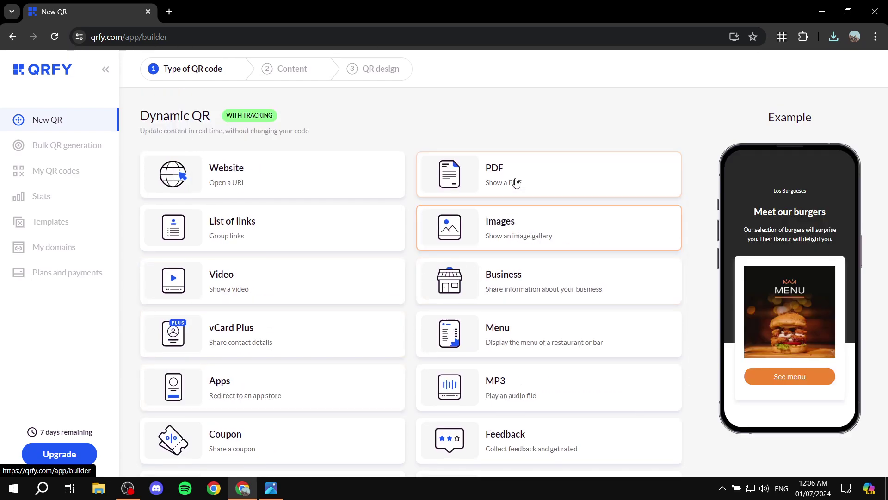
left_click(539, 177)
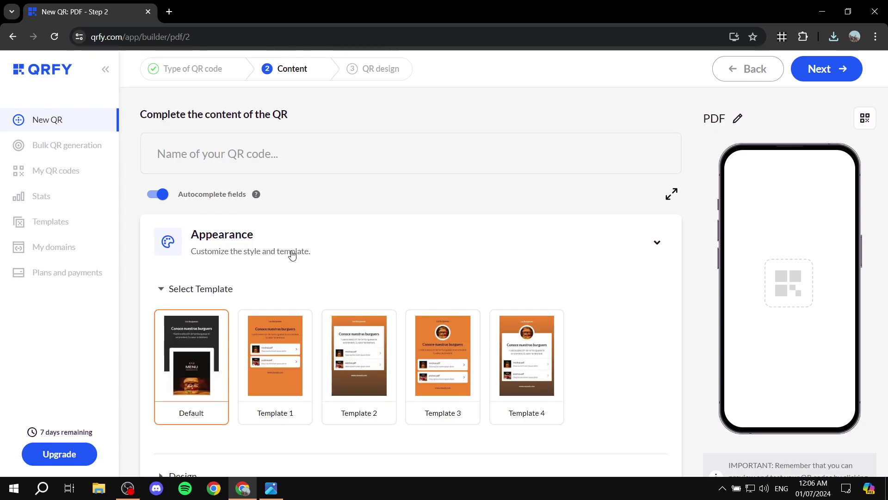
Apply the Default template with its 'Meet our burgers' phone preview.
scroll(291, 256, "down", 1)
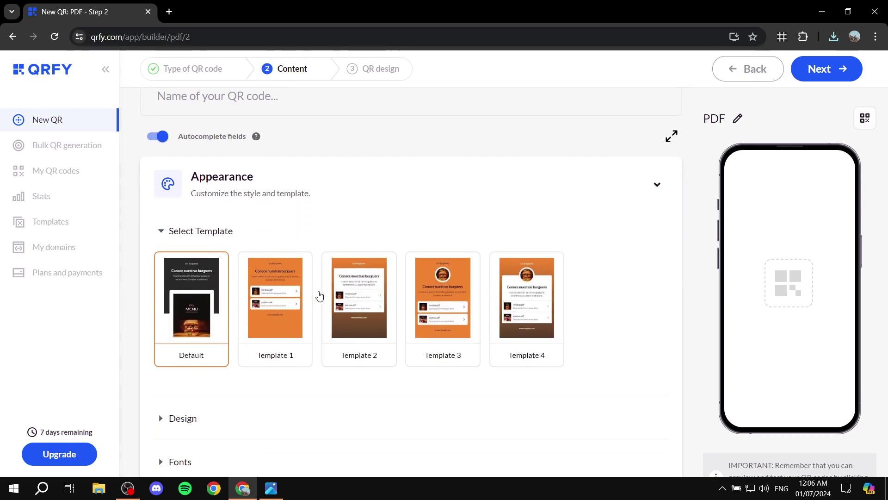
left_click(186, 305)
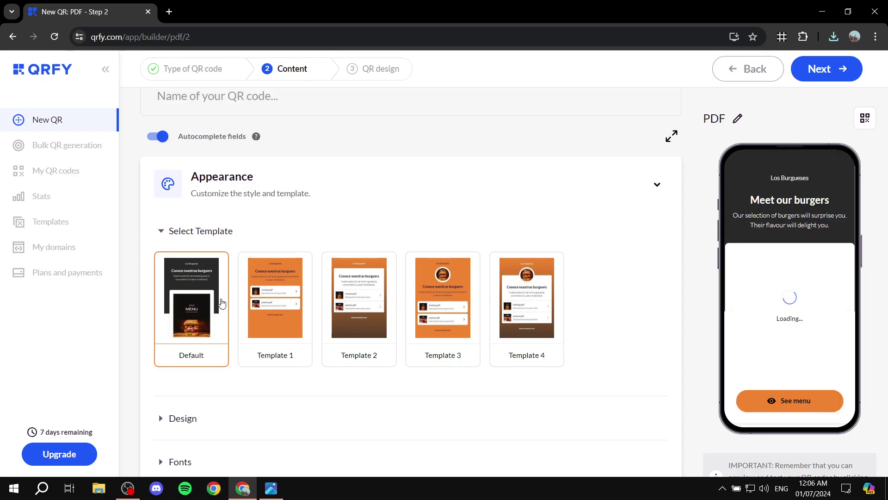
scroll(288, 231, "down", 1)
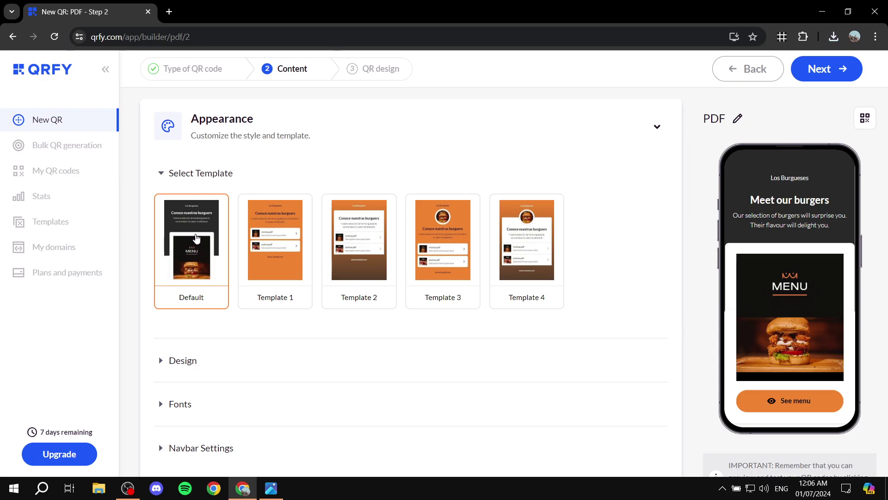
scroll(196, 238, "up", 2)
left_click(175, 148)
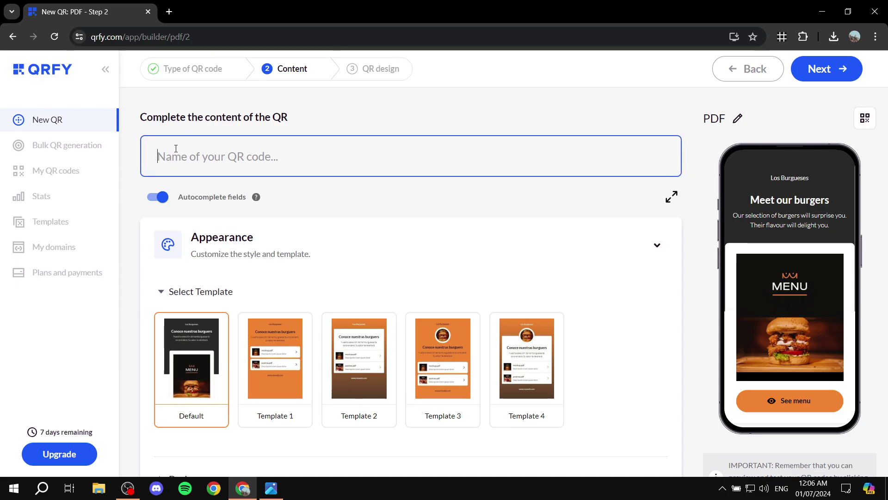
Name the QR code 'Test QR'.
type("T")
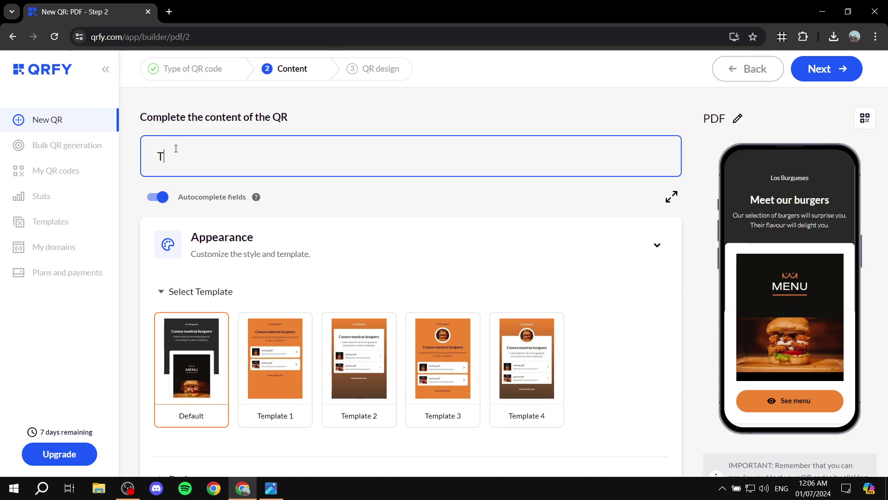
type("est QR")
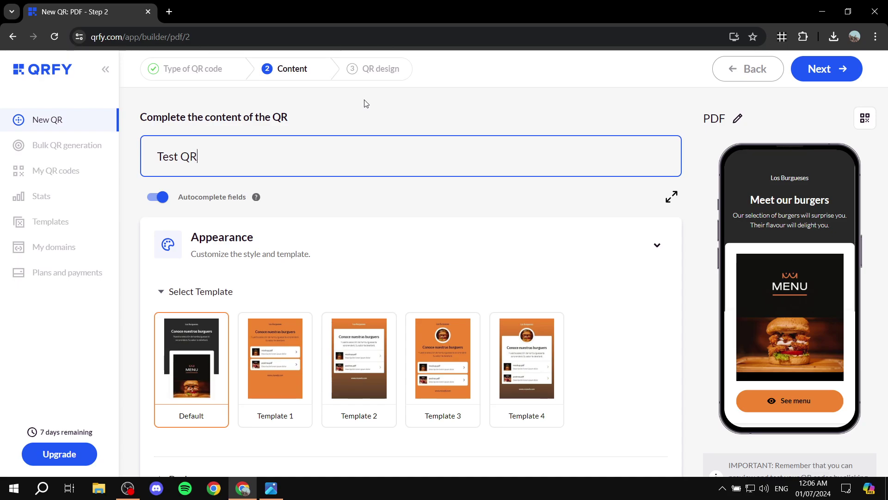
scroll(356, 155, "down", 1)
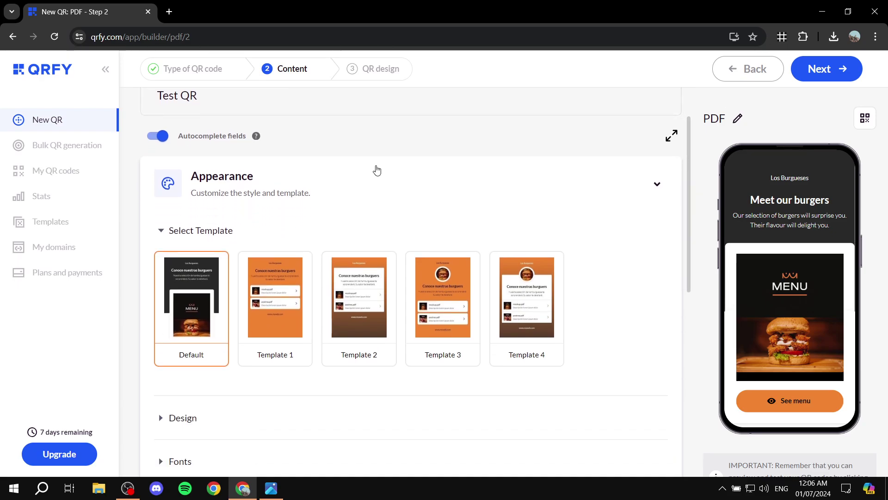
scroll(377, 170, "down", 5)
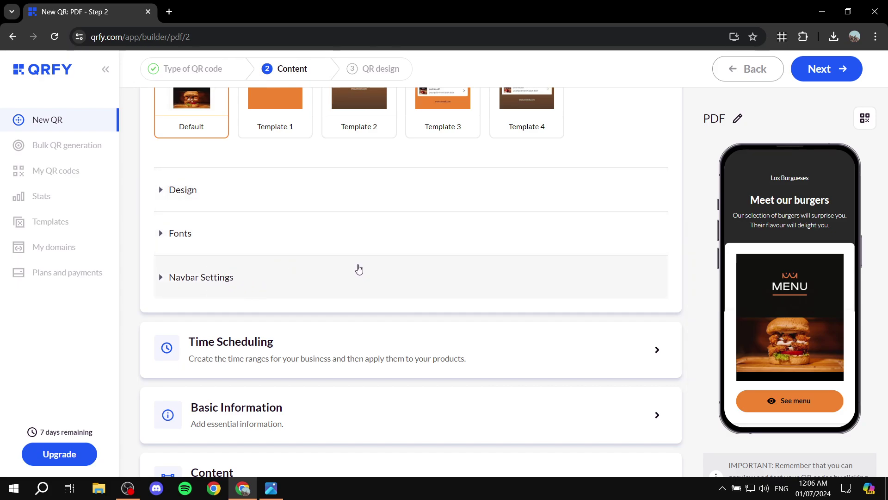
scroll(359, 269, "down", 4)
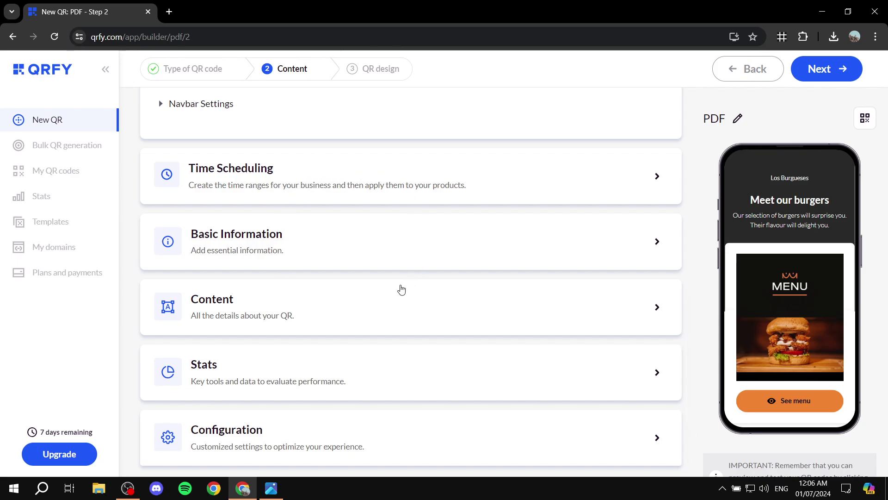
Expand and collapse the Content section details.
left_click(361, 307)
scroll(321, 305, "down", 2)
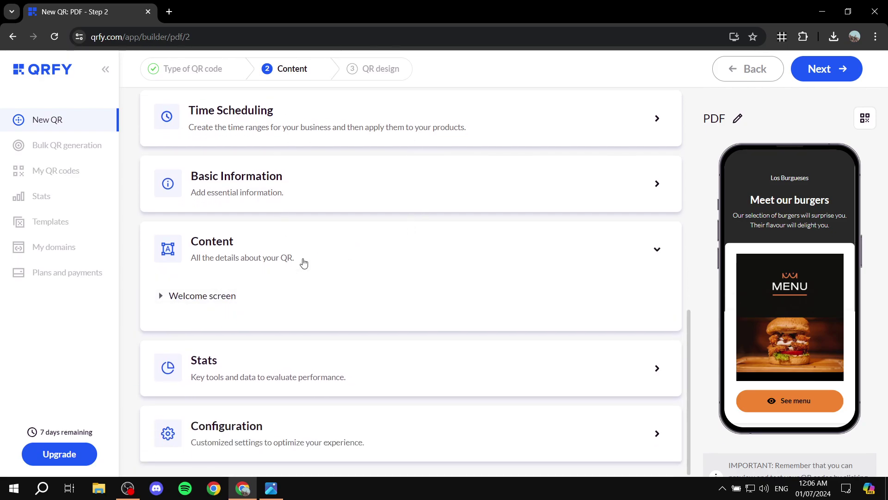
left_click(324, 269)
scroll(359, 355, "up", 5)
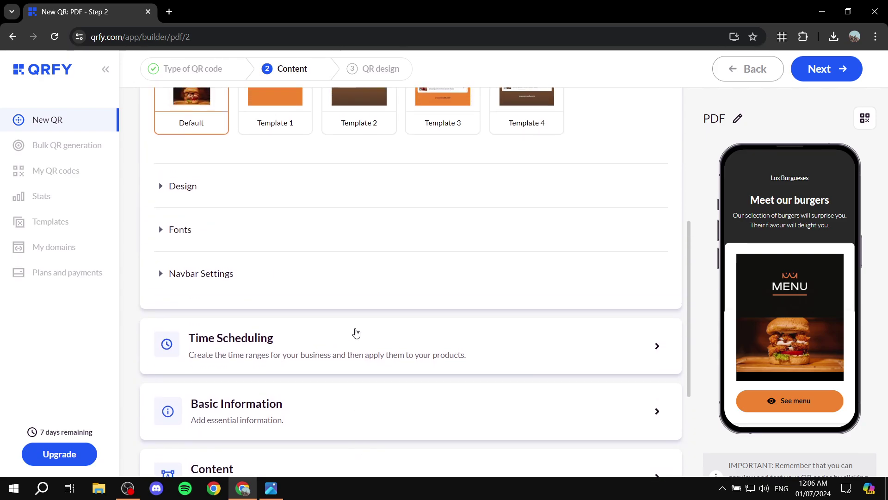
scroll(319, 309, "down", 3)
Open Basic Information with mockup.pdf and leave direct PDF display switched off.
left_click(300, 284)
scroll(395, 265, "down", 4)
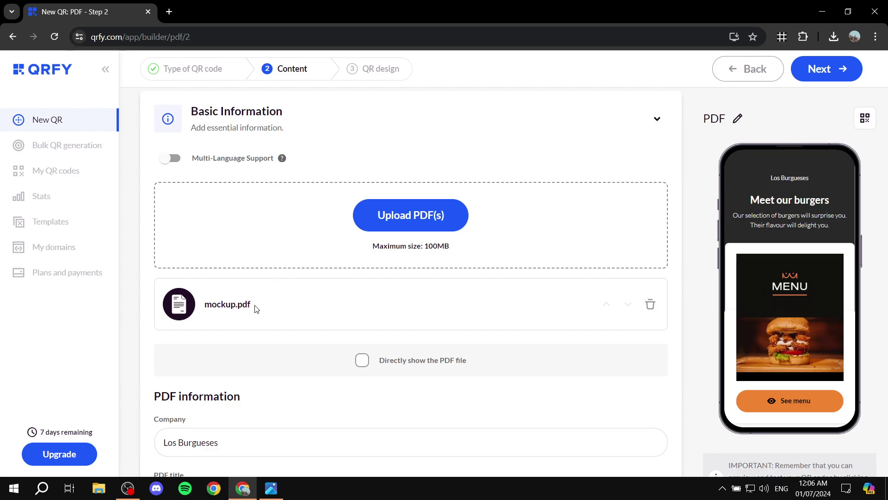
left_click(365, 361)
left_click(360, 360)
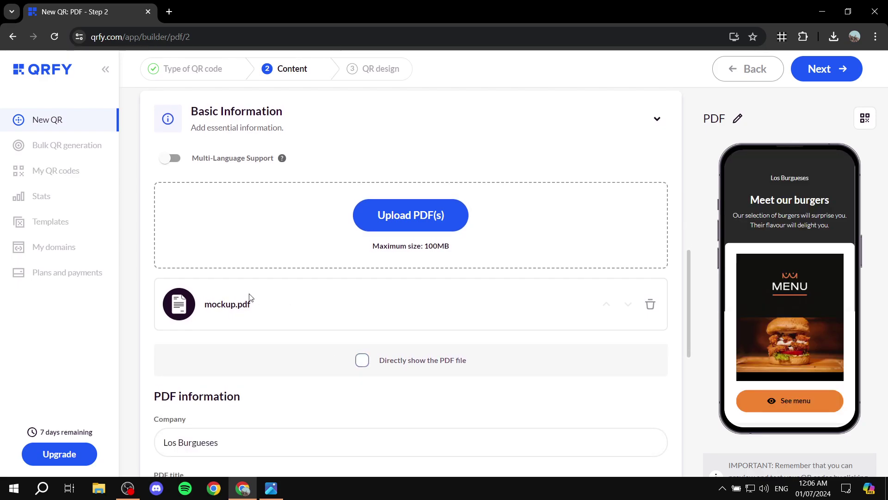
scroll(422, 357, "up", 3)
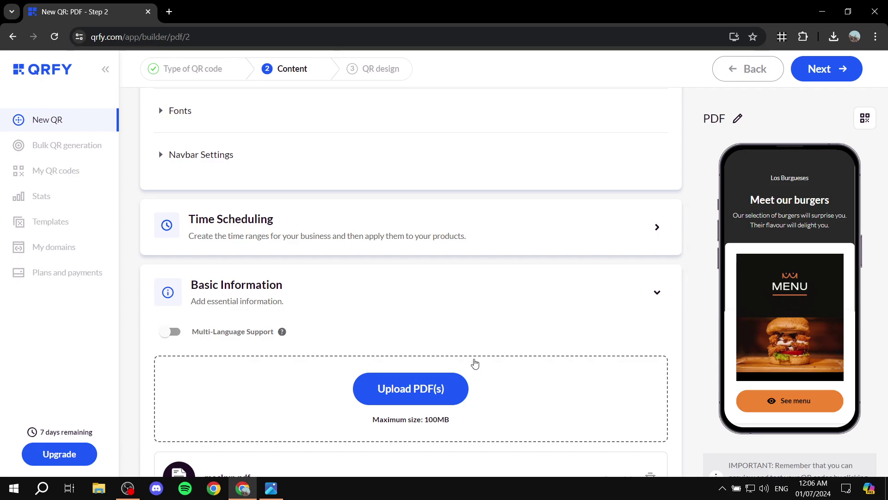
scroll(646, 304, "up", 10)
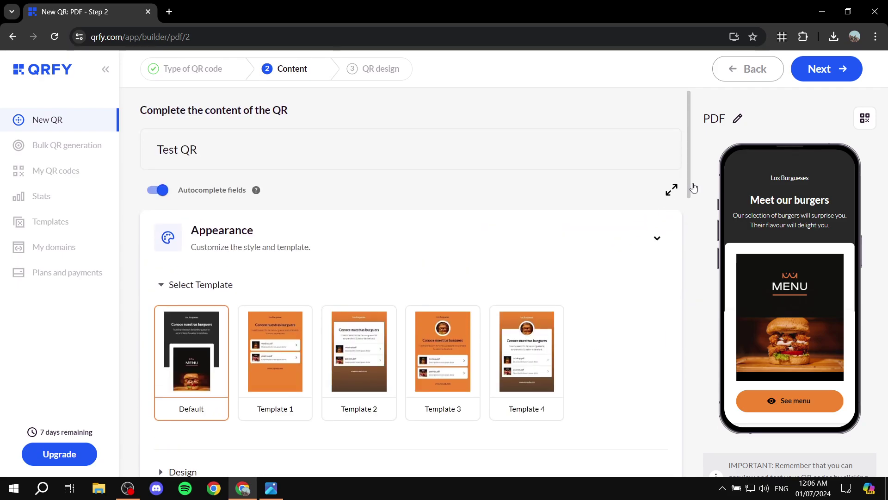
Move to the design step and apply the First Template design.
left_click(826, 72)
left_click(826, 73)
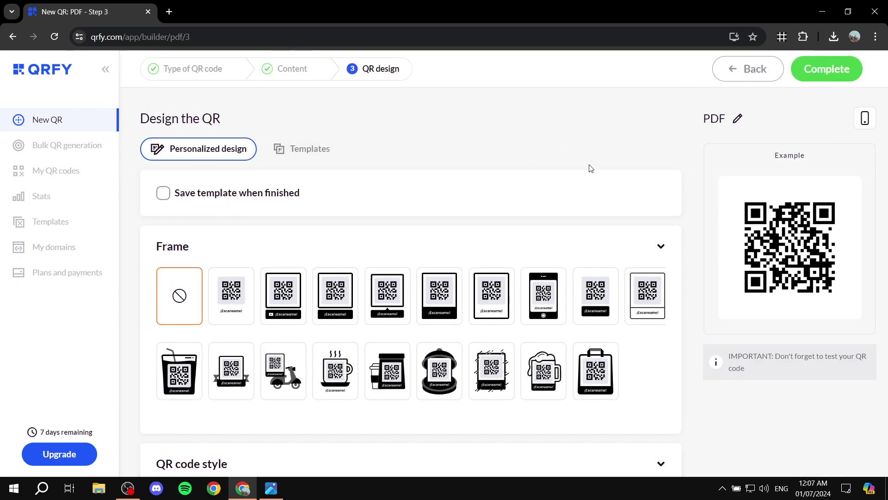
left_click(331, 156)
left_click(219, 283)
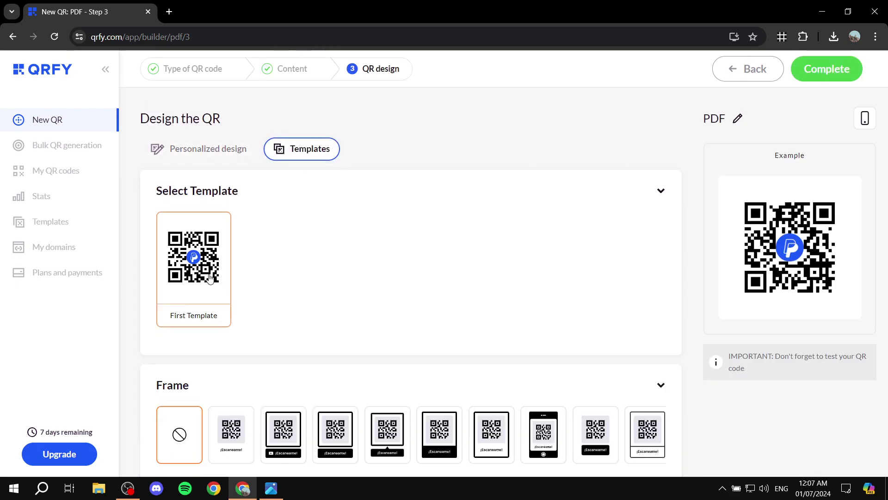
Add the envelope icon as the logo and complete the Test QR code.
scroll(366, 324, "down", 5)
scroll(362, 349, "down", 15)
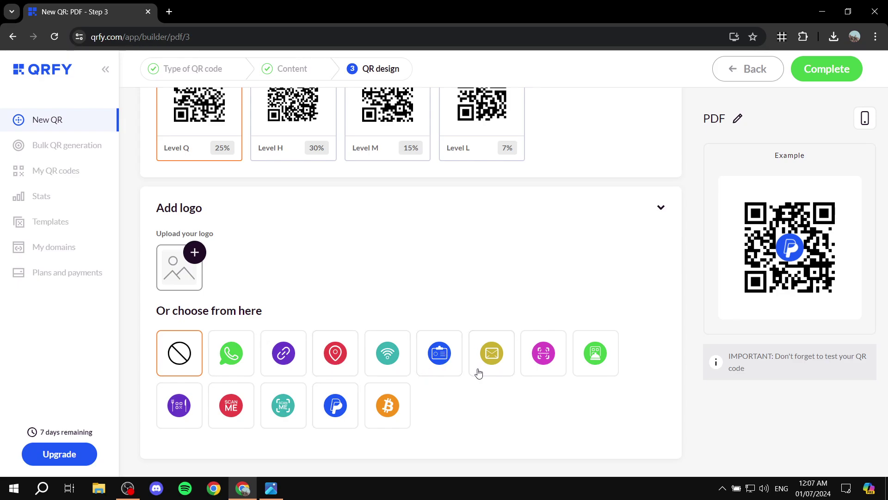
left_click(492, 354)
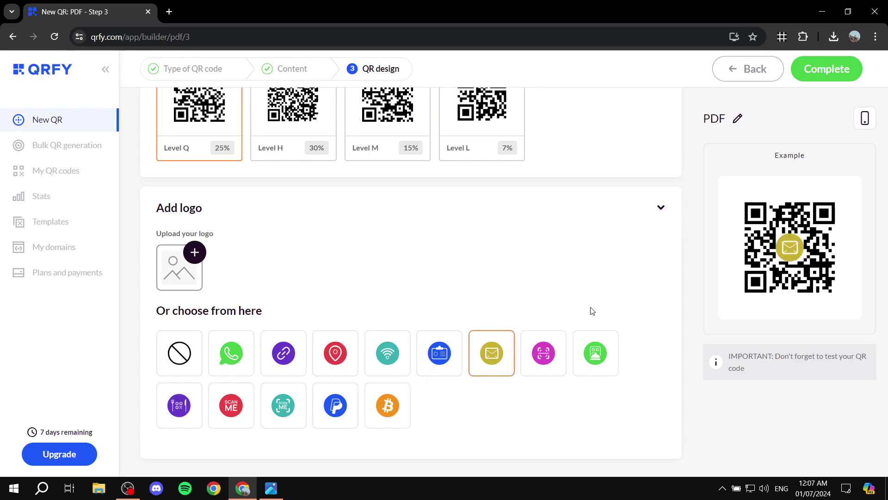
left_click(826, 69)
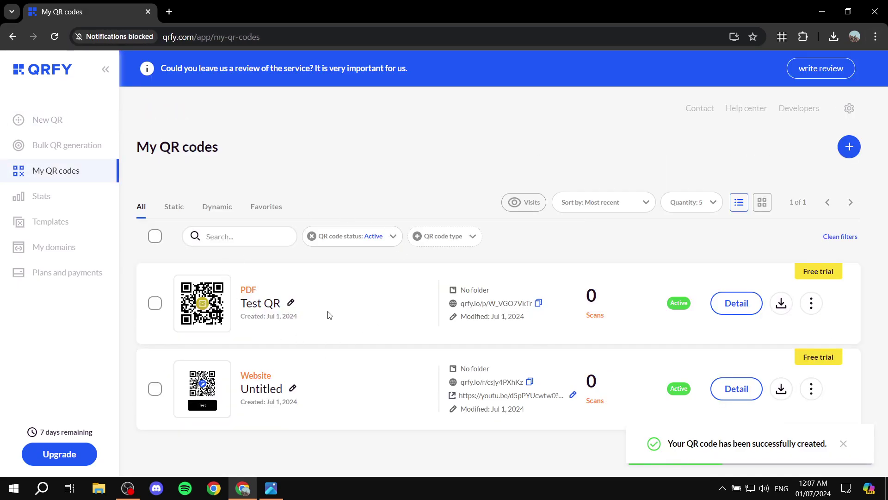
Clear the Untitled Website code's name without saving, then start a new QR code.
left_click(293, 387)
left_click_drag(327, 387, 192, 378)
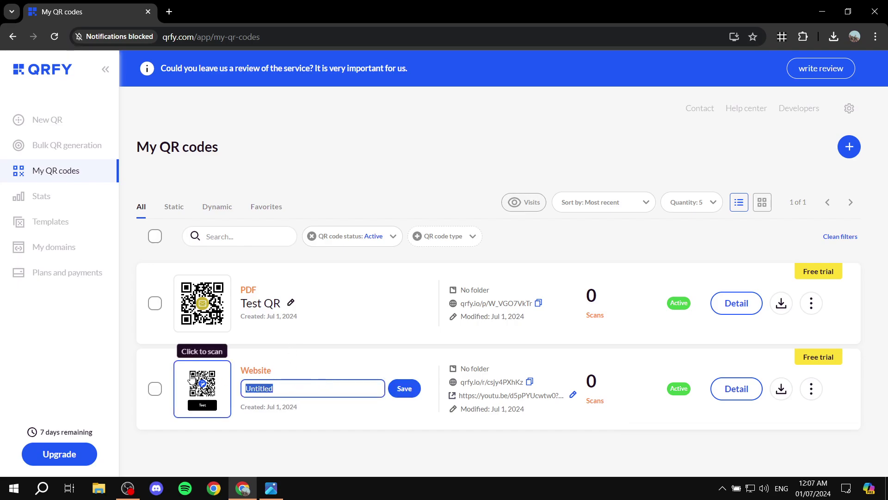
type("Y")
key("BackSpace")
key("BackSpace")
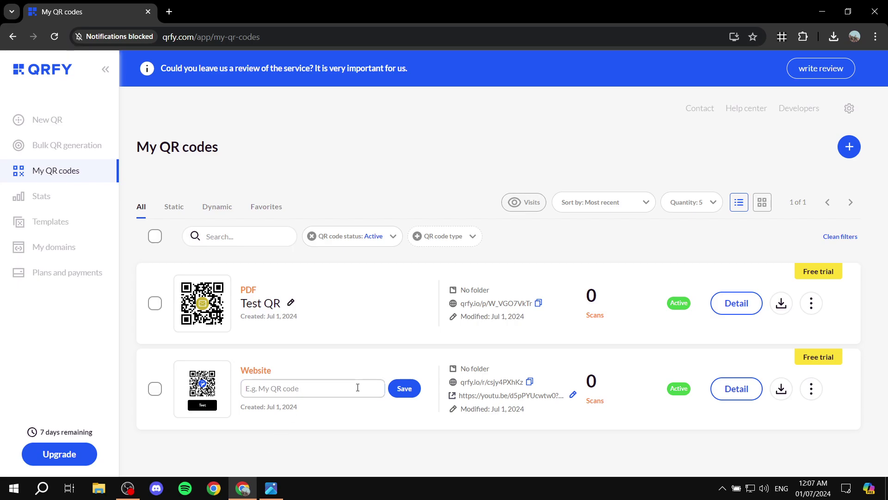
left_click(503, 291)
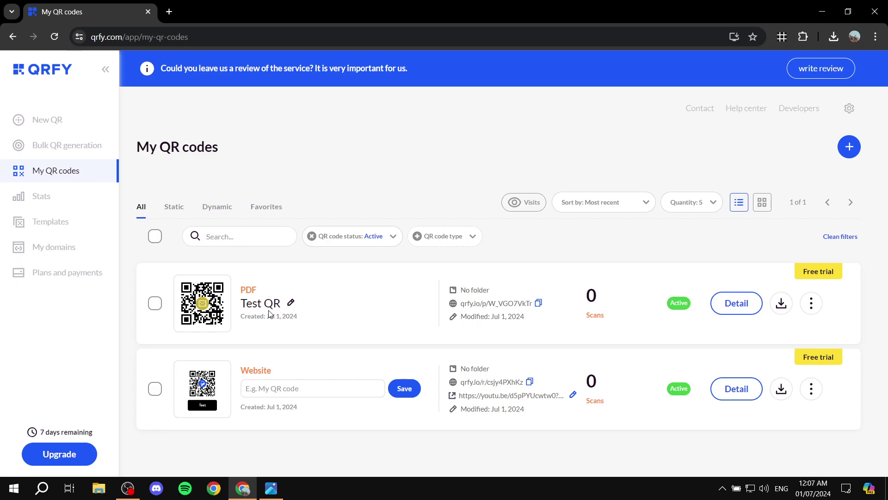
left_click(57, 121)
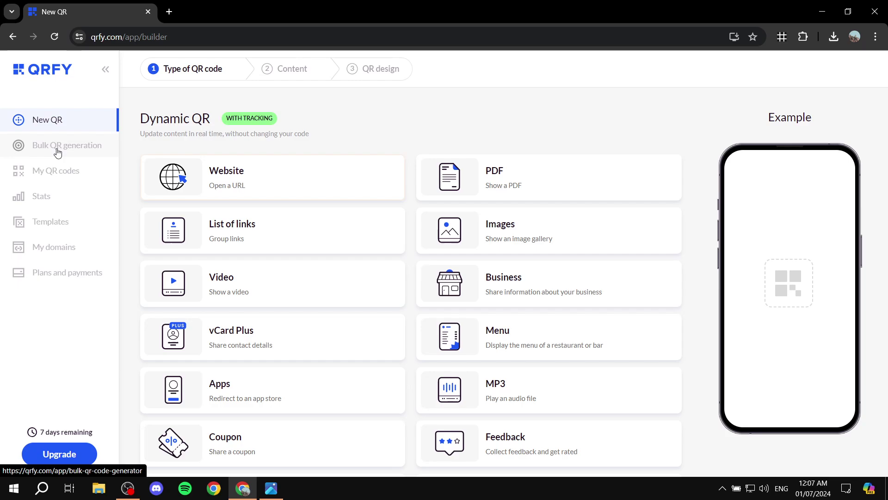
Open Stats from My QR codes, reload it, and check the Total QR Codes count.
left_click(27, 176)
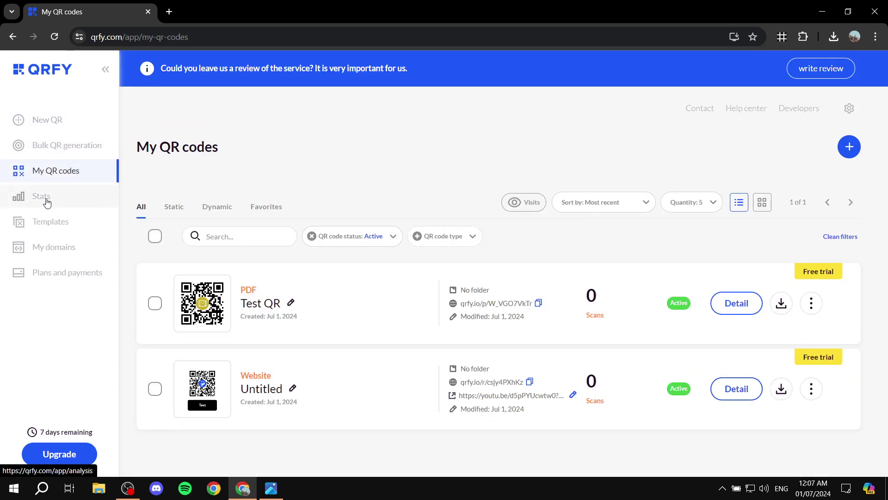
left_click(46, 196)
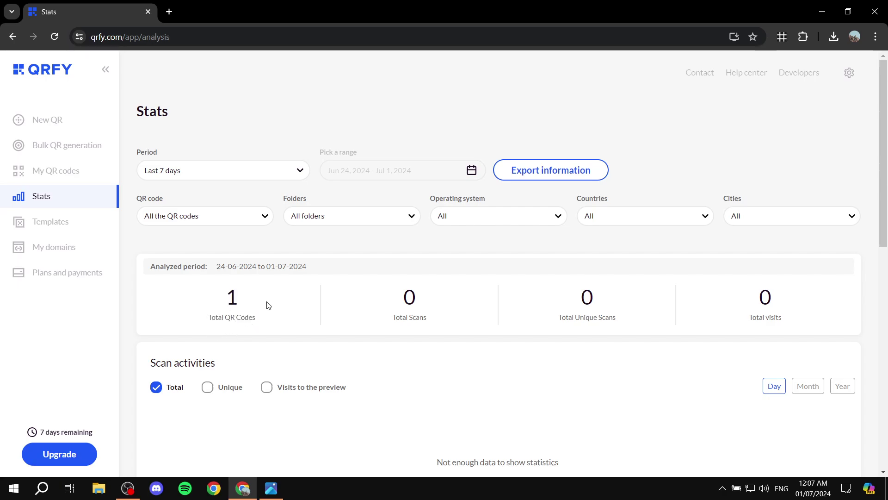
left_click(54, 37)
left_click_drag(213, 298, 268, 297)
left_click(267, 297)
Inspect Total Scans and Total Unique Scans, then open the New QR builder.
left_click_drag(388, 309, 431, 309)
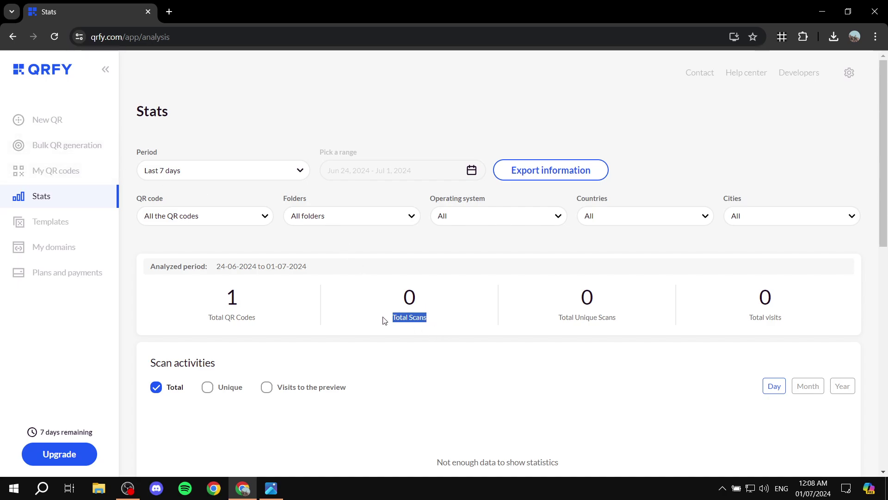
left_click(536, 315)
left_click_drag(552, 322, 632, 322)
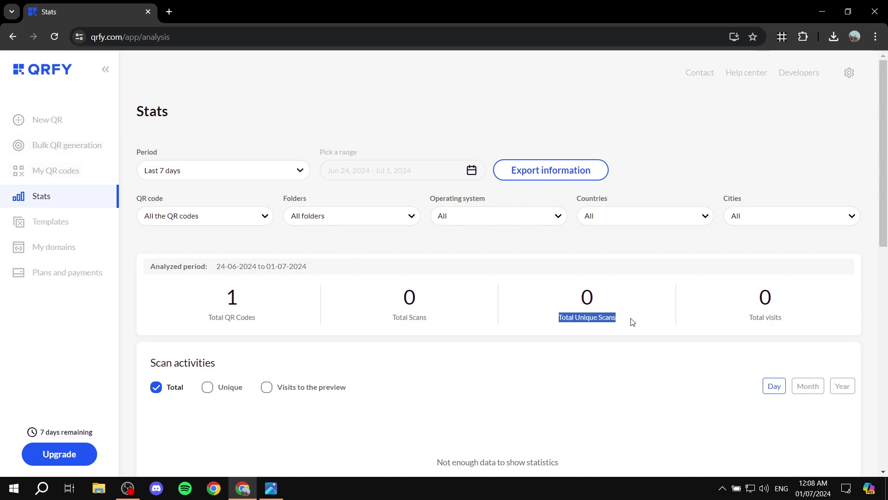
left_click(636, 373)
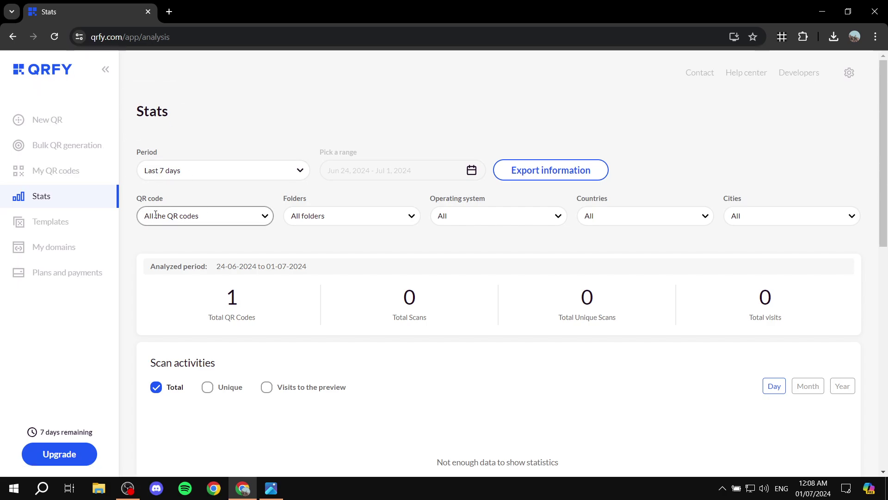
left_click(59, 122)
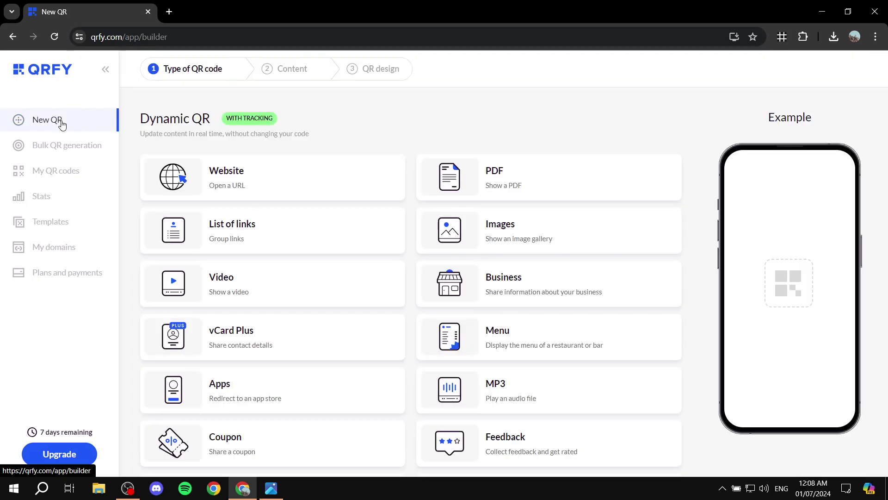